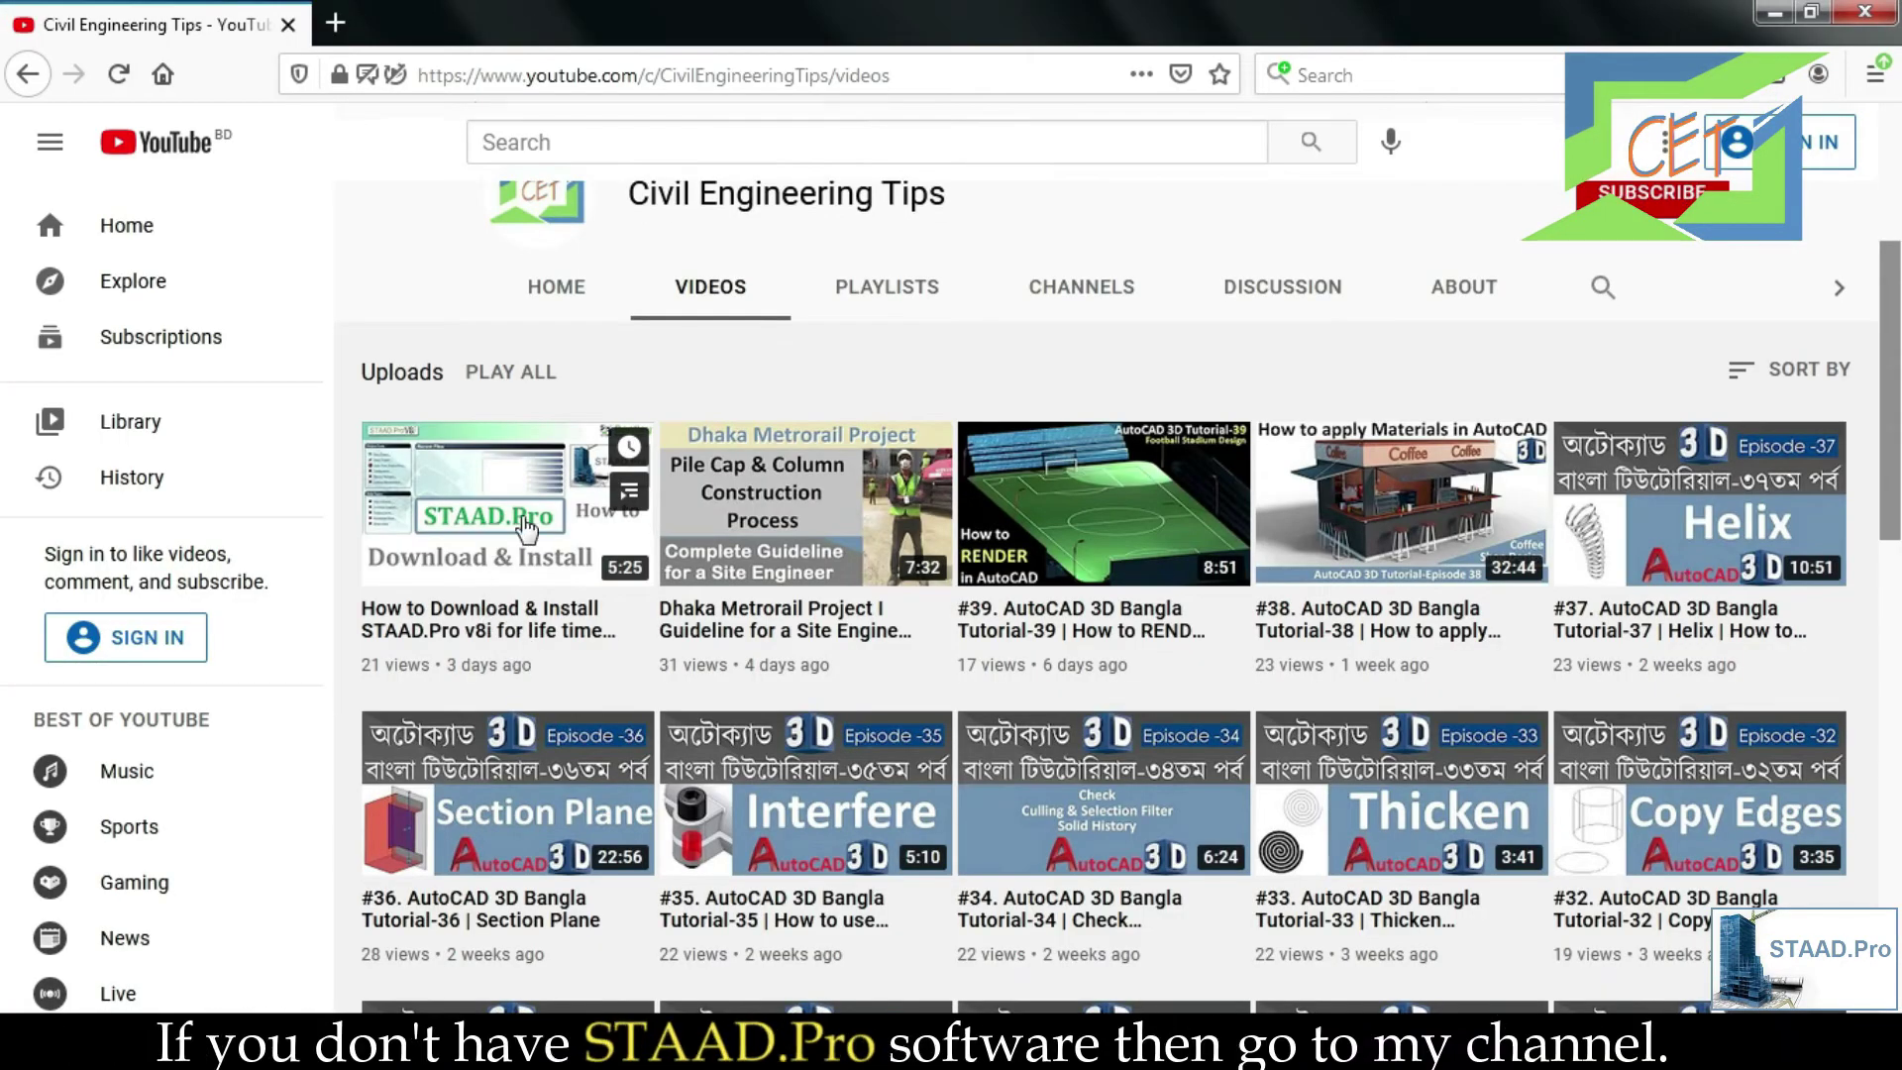
Step: Open the 'How to Download & Install STAAD.Pro v8i' video and scroll its watch page
{"action": "mouse_move", "coordinate": [486, 540]}
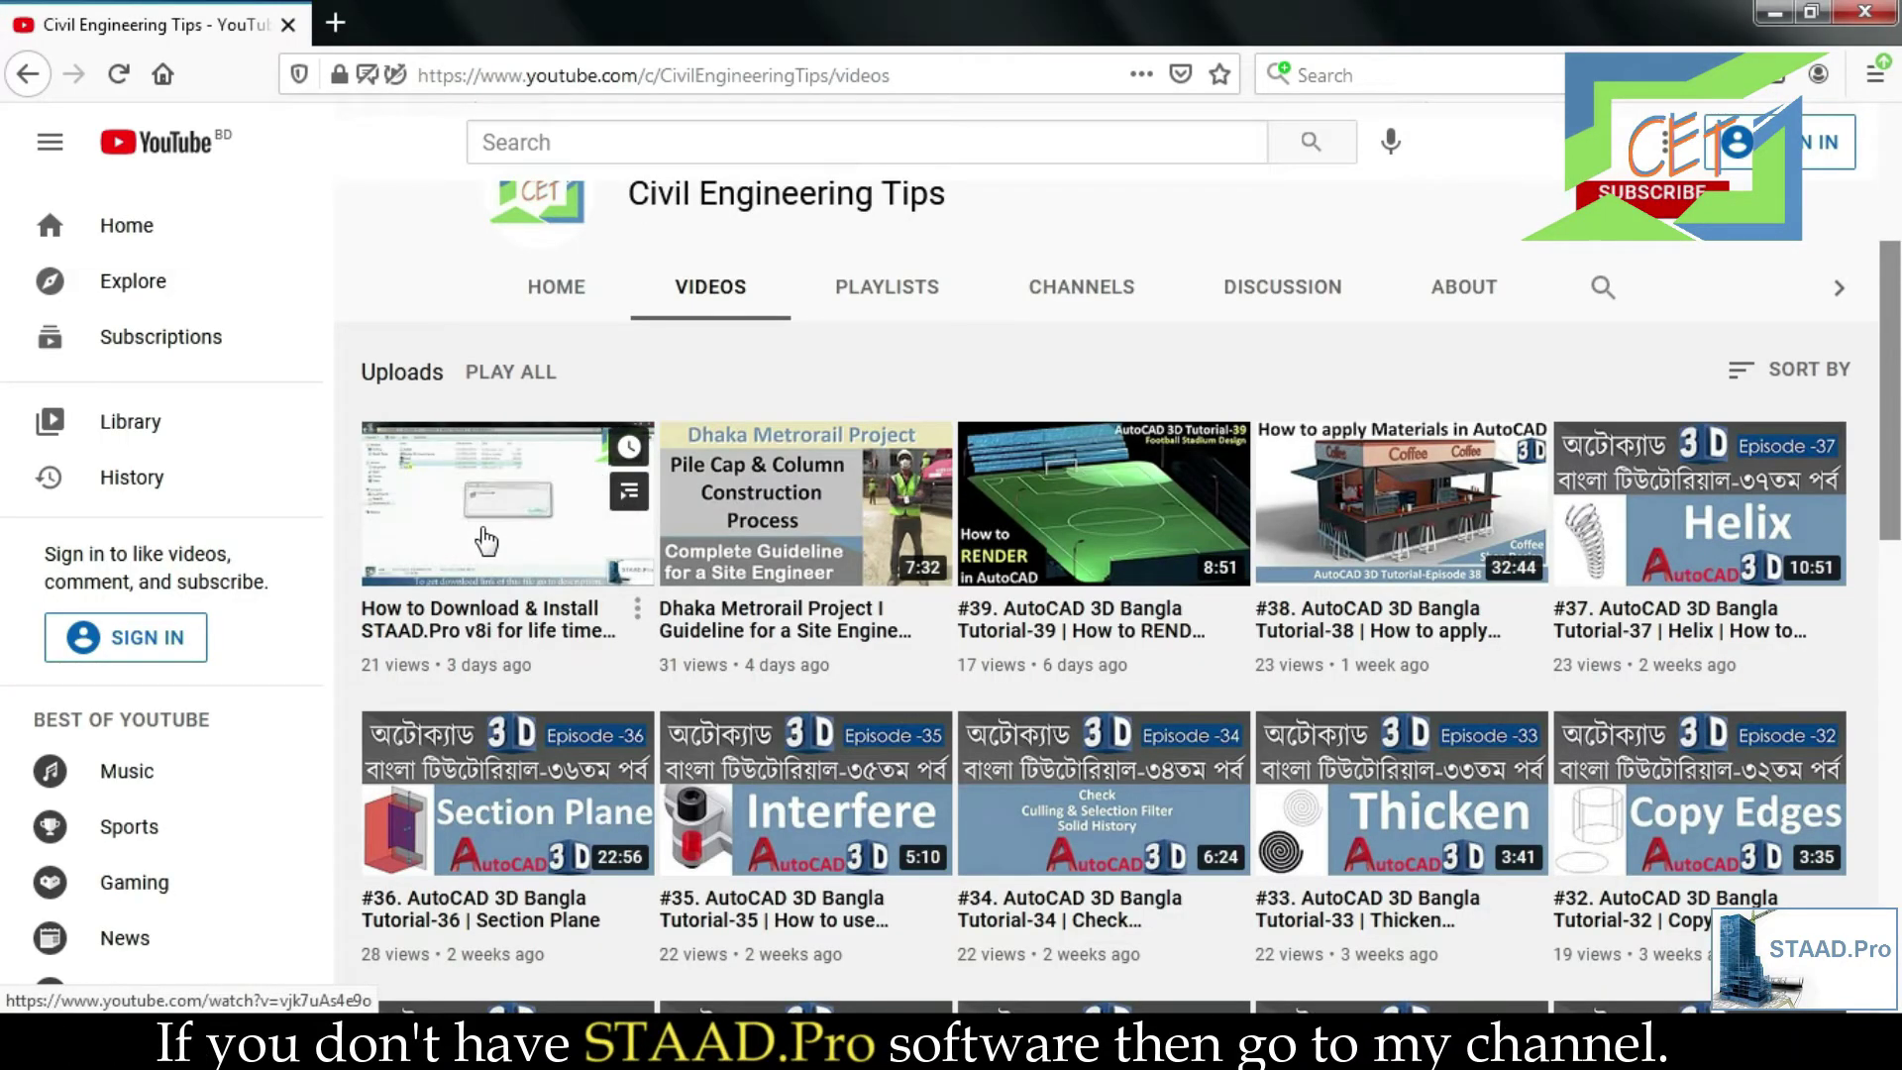
{"action": "left_click", "coordinate": [515, 561]}
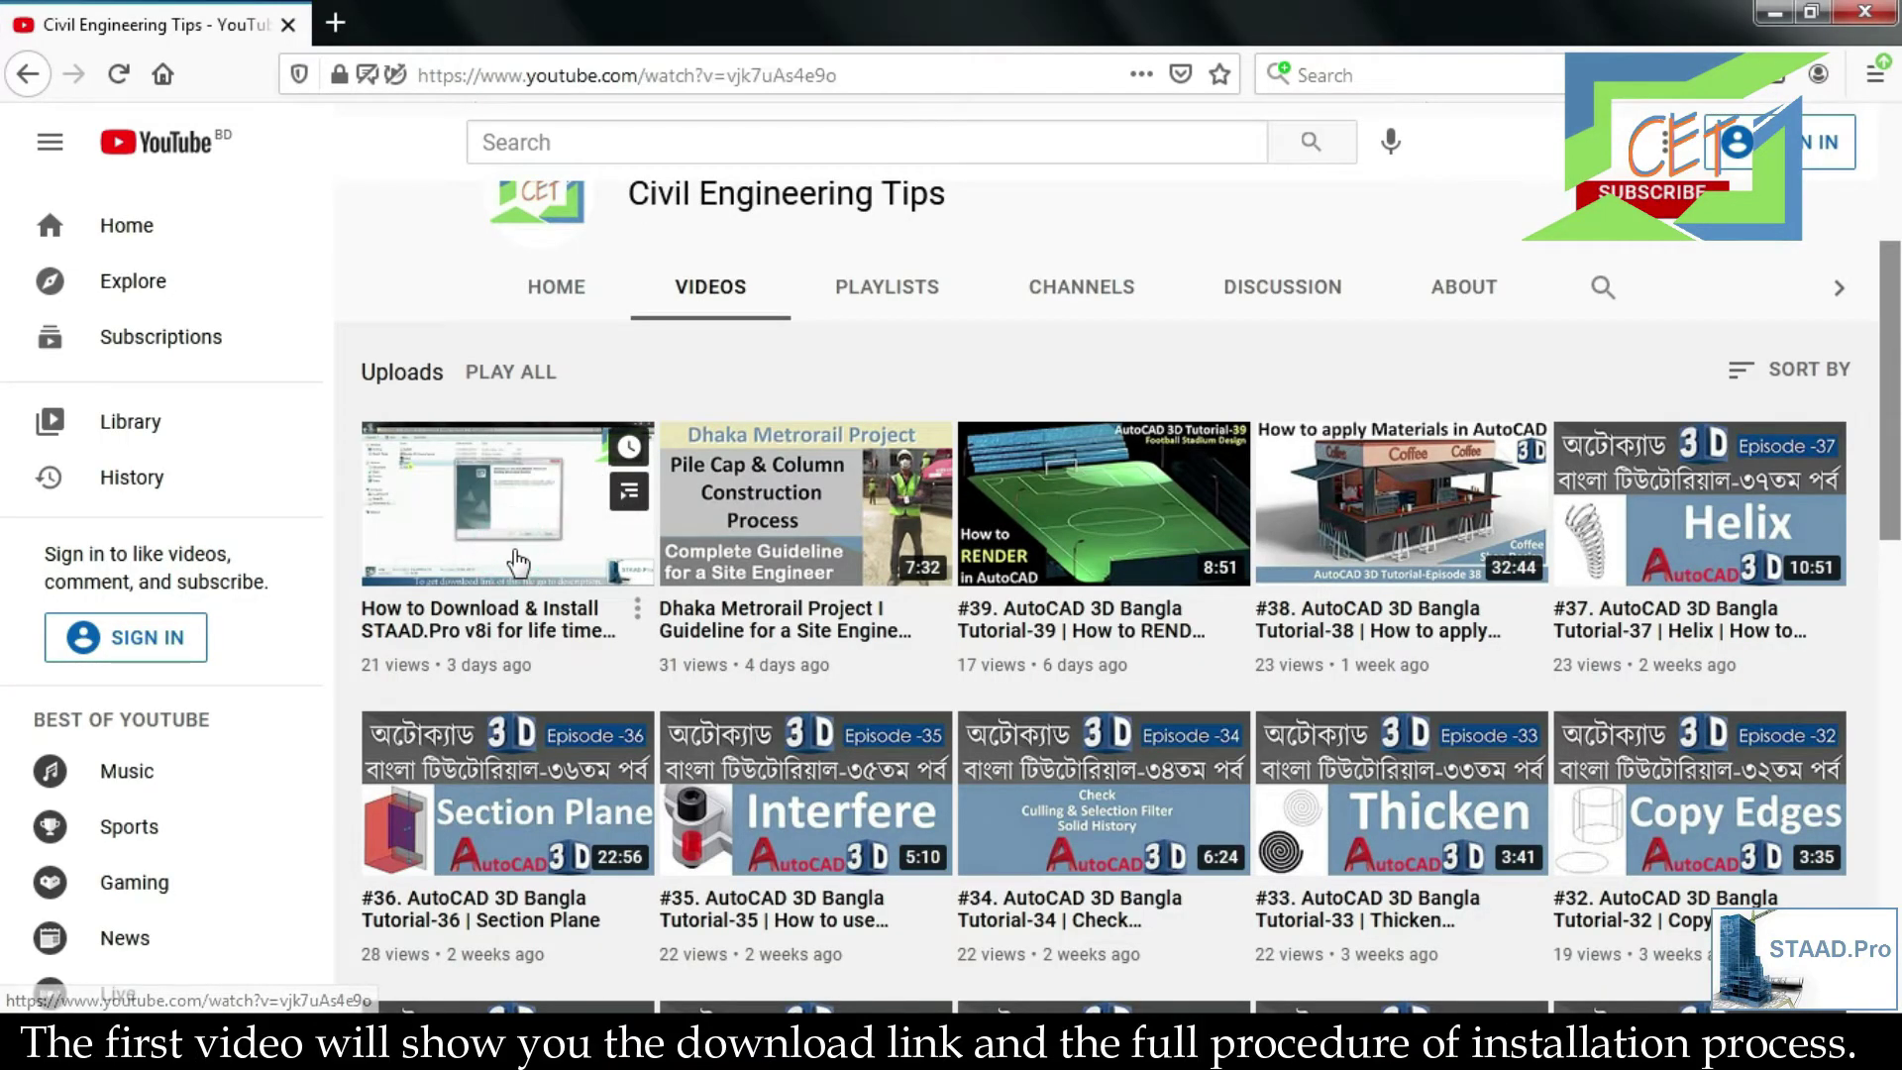
{"action": "scroll", "coordinate": [513, 560], "scroll_direction": "down", "scroll_amount": 3}
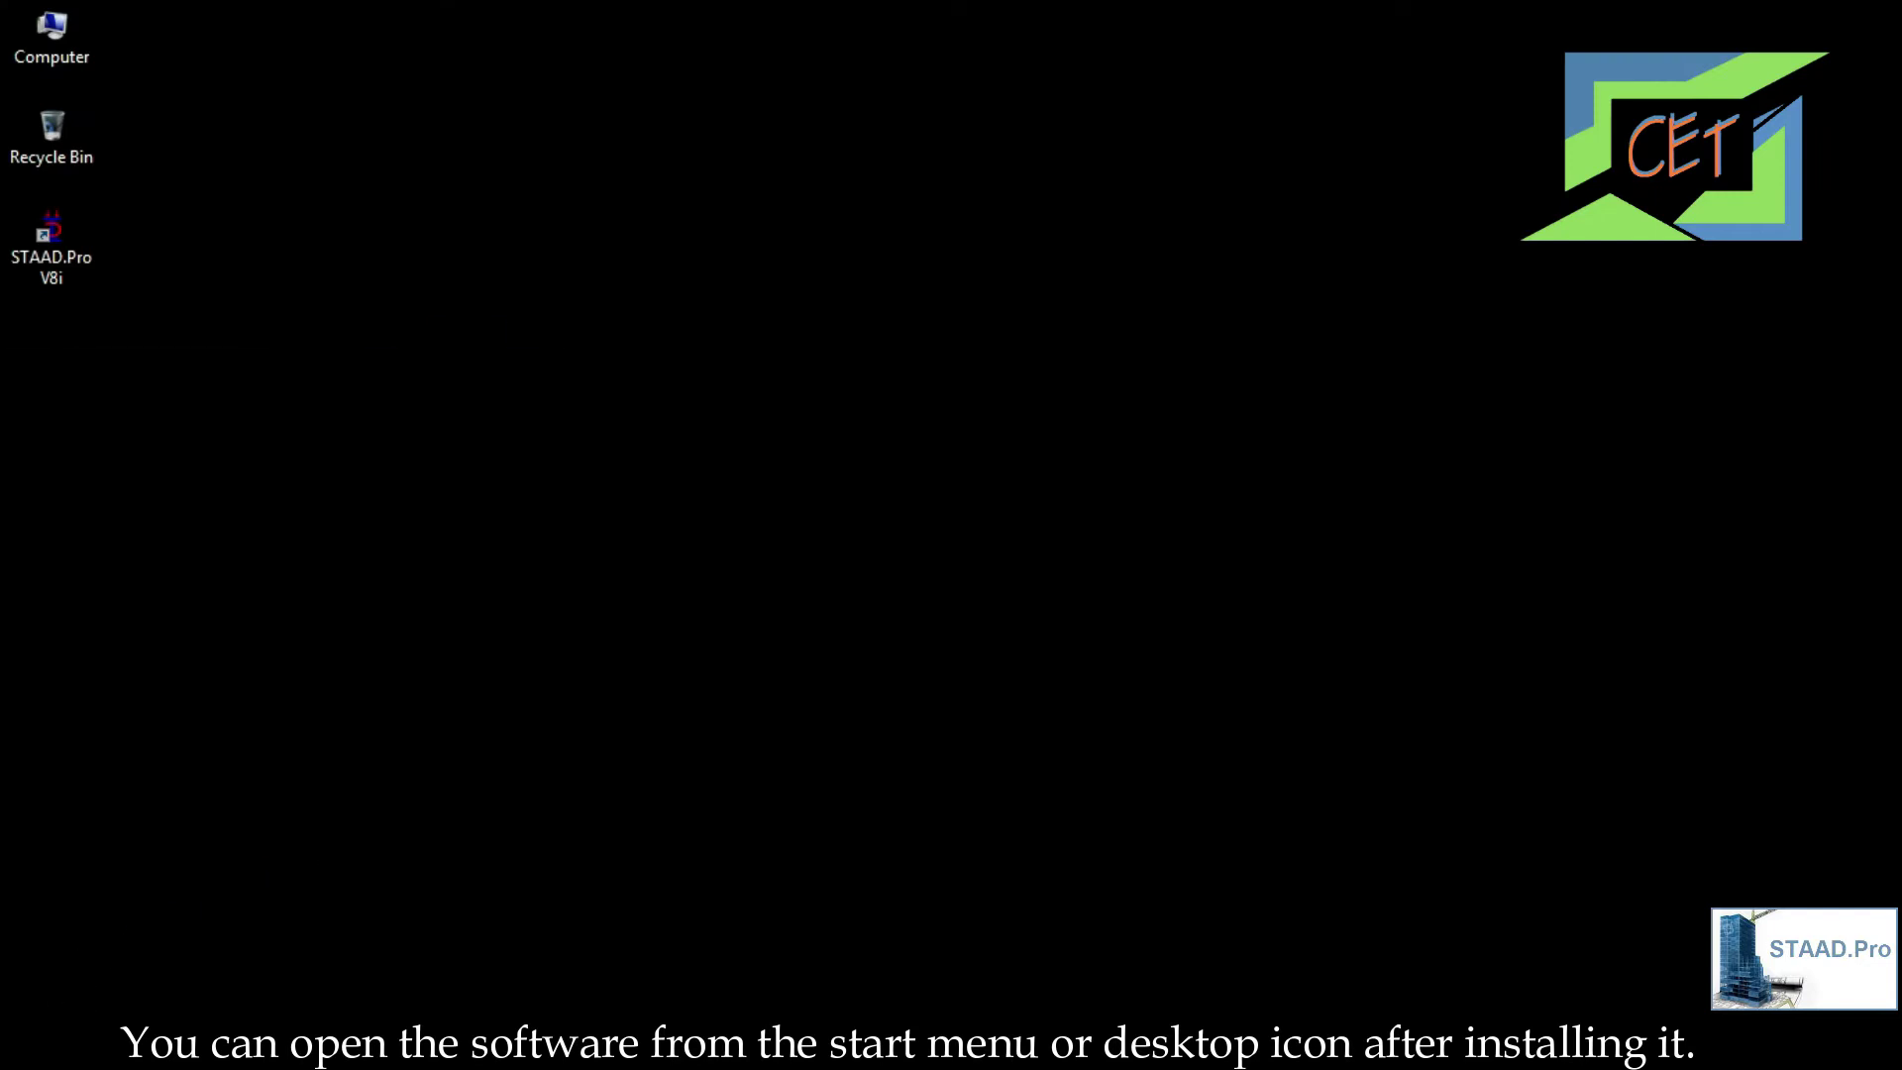
Step: Launch STAAD.Pro V8i and open Configuration from the start page's Project Tasks
{"action": "left_click", "coordinate": [61, 1025]}
{"action": "left_click", "coordinate": [170, 607]}
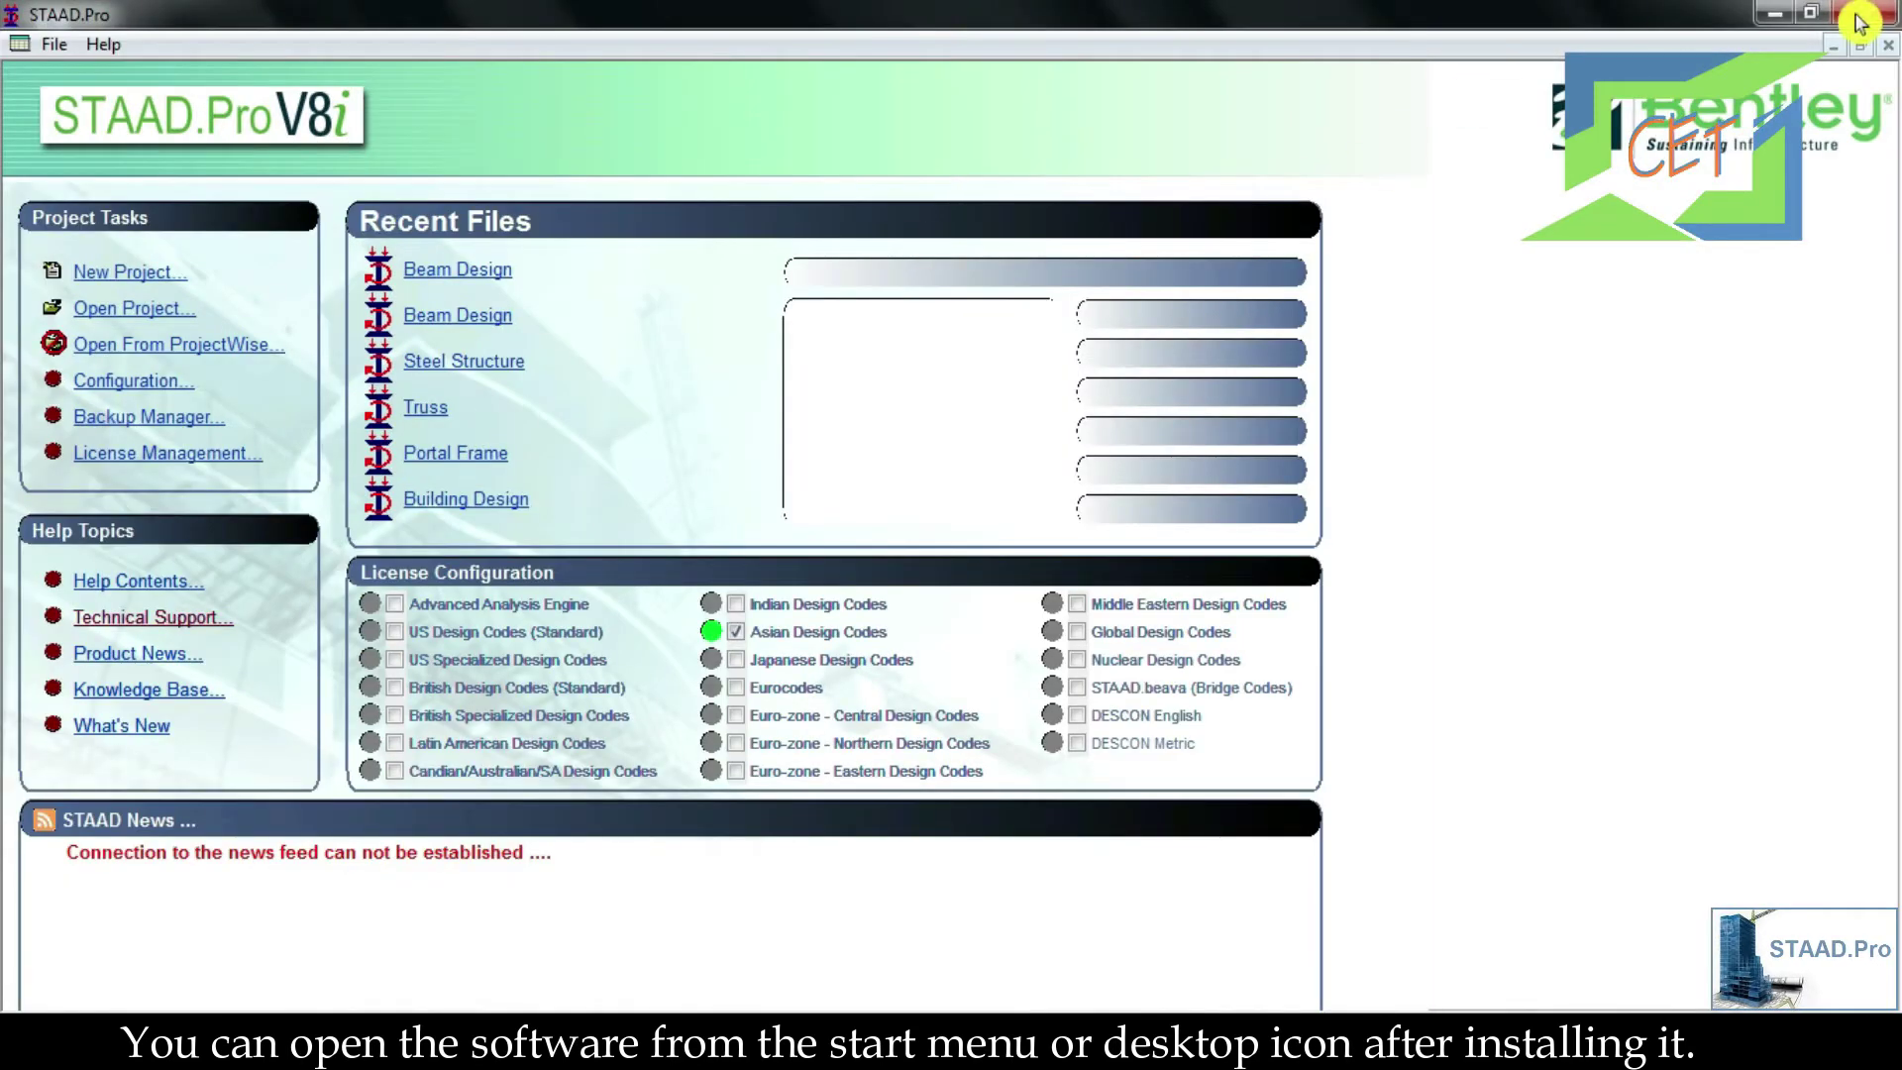
{"action": "left_click", "coordinate": [1862, 22]}
{"action": "double_click", "coordinate": [76, 243]}
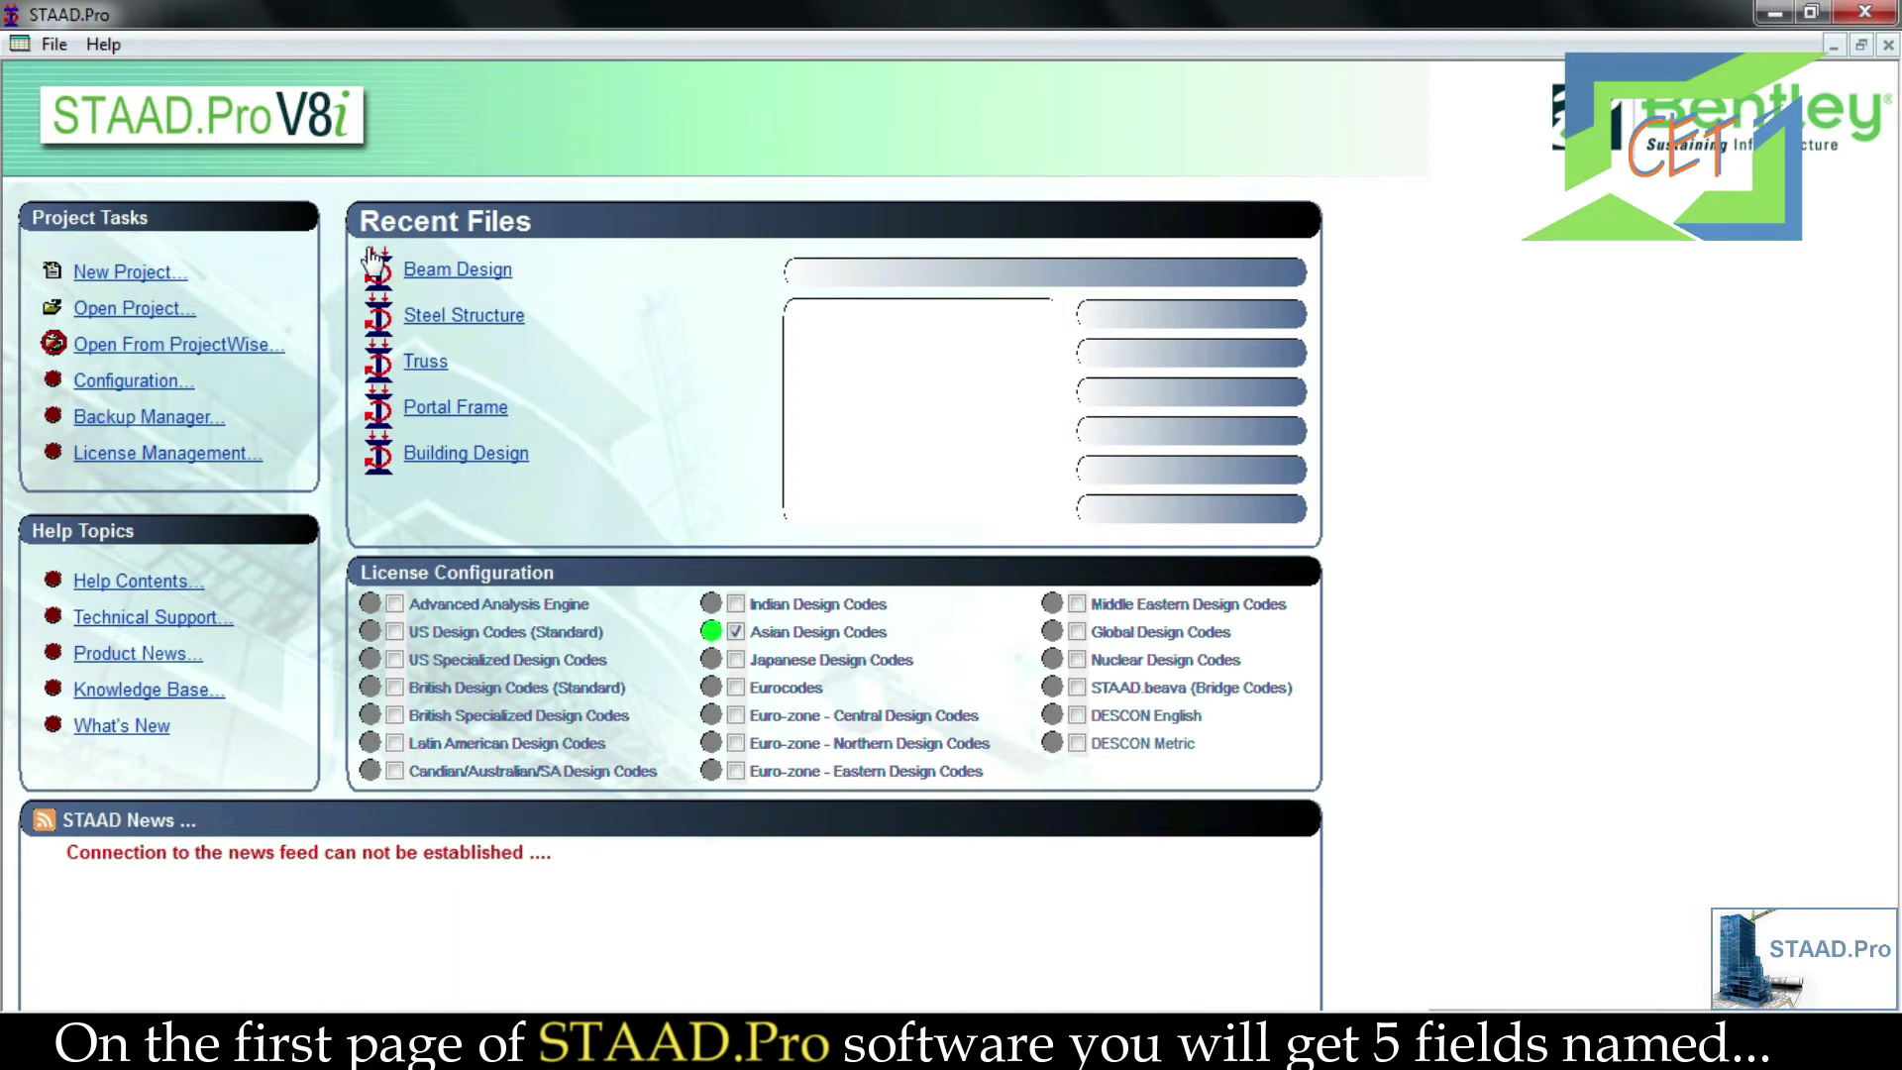
{"action": "mouse_move", "coordinate": [374, 259]}
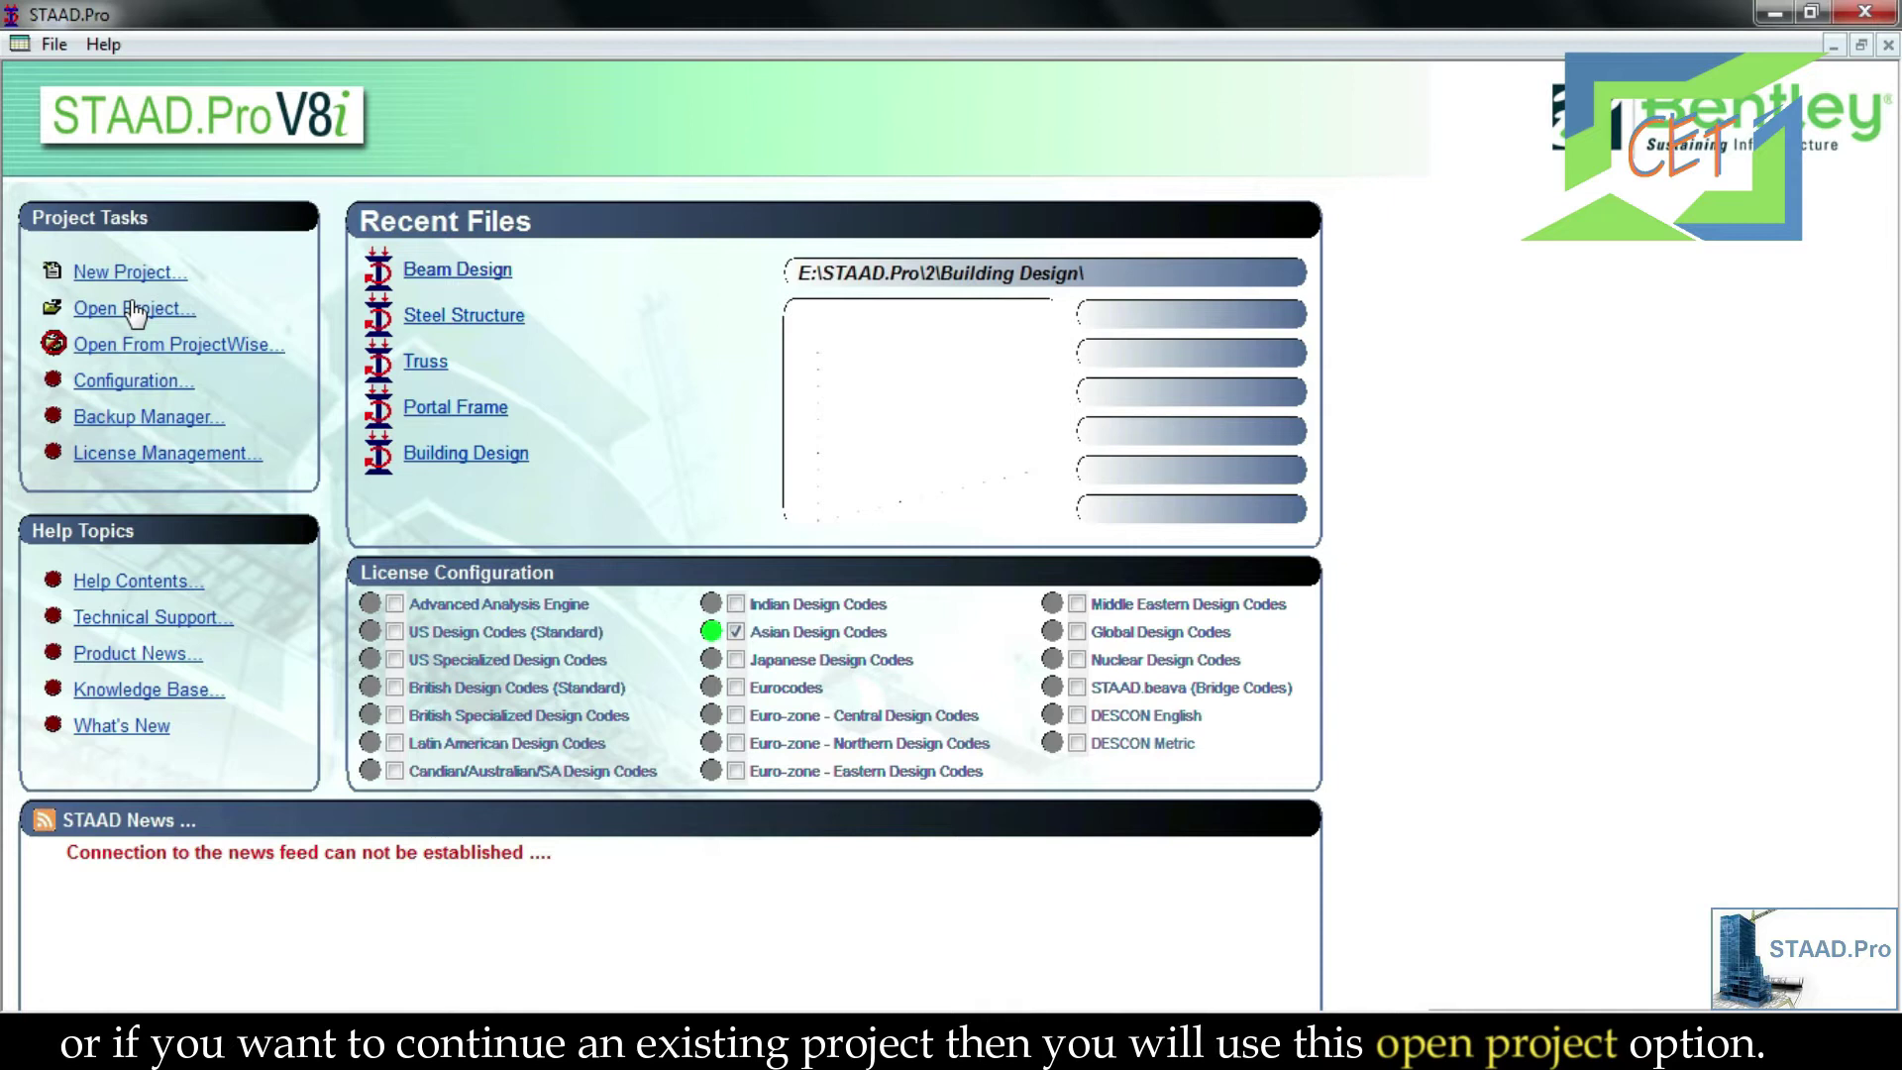
{"action": "left_click", "coordinate": [138, 392]}
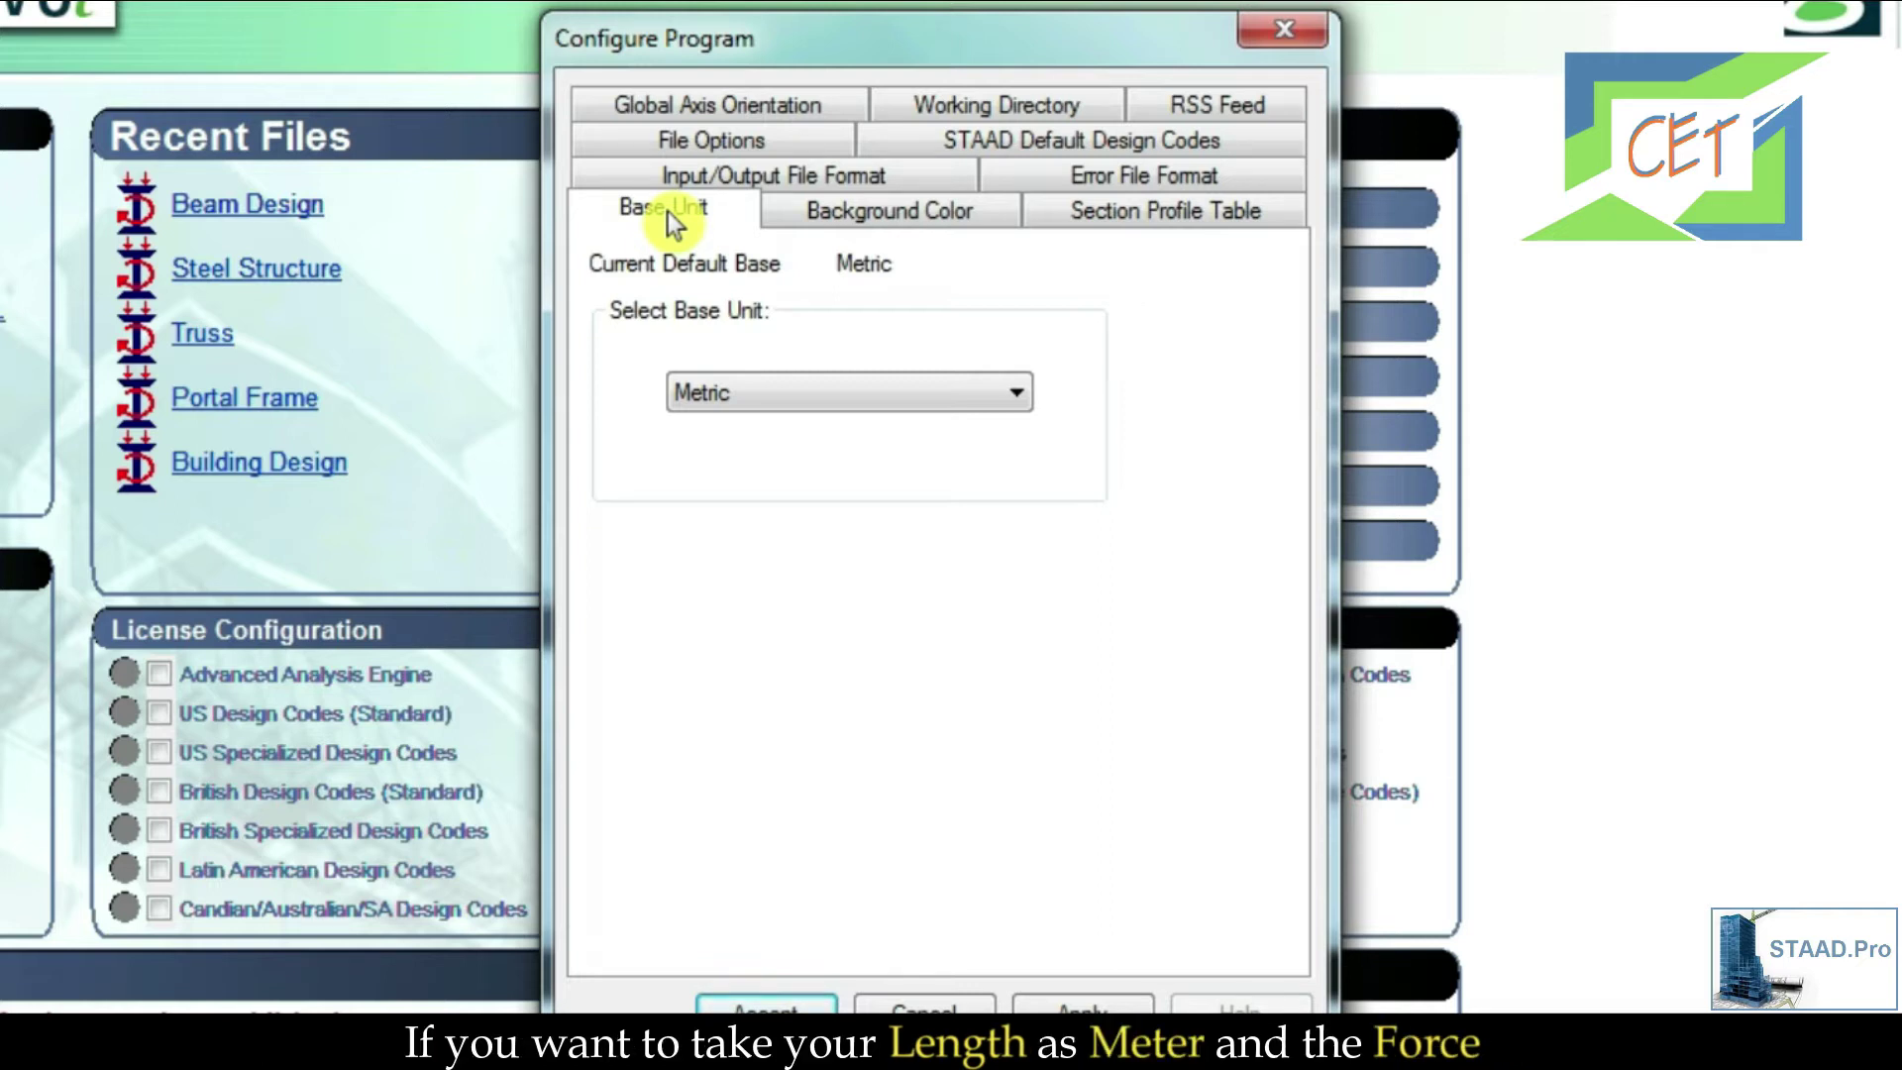
{"action": "left_click", "coordinate": [858, 394]}
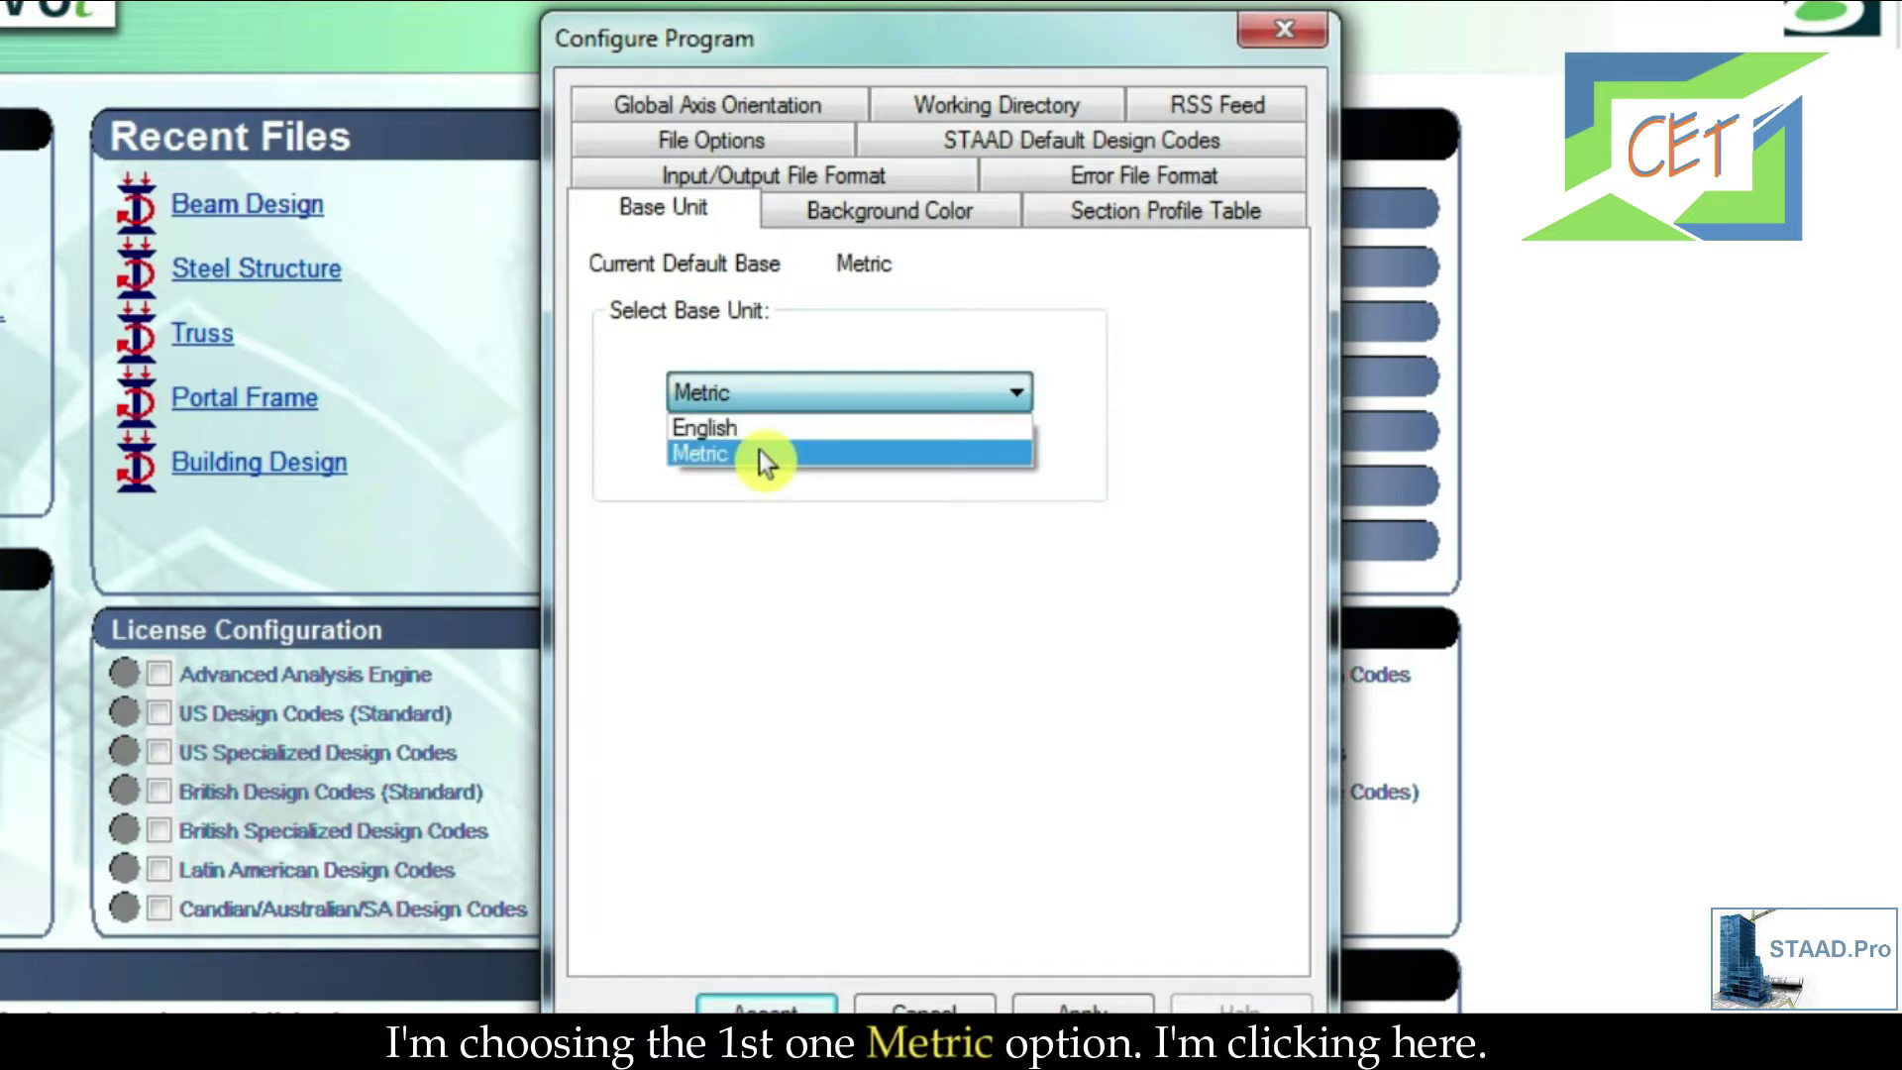
{"action": "left_click", "coordinate": [759, 452]}
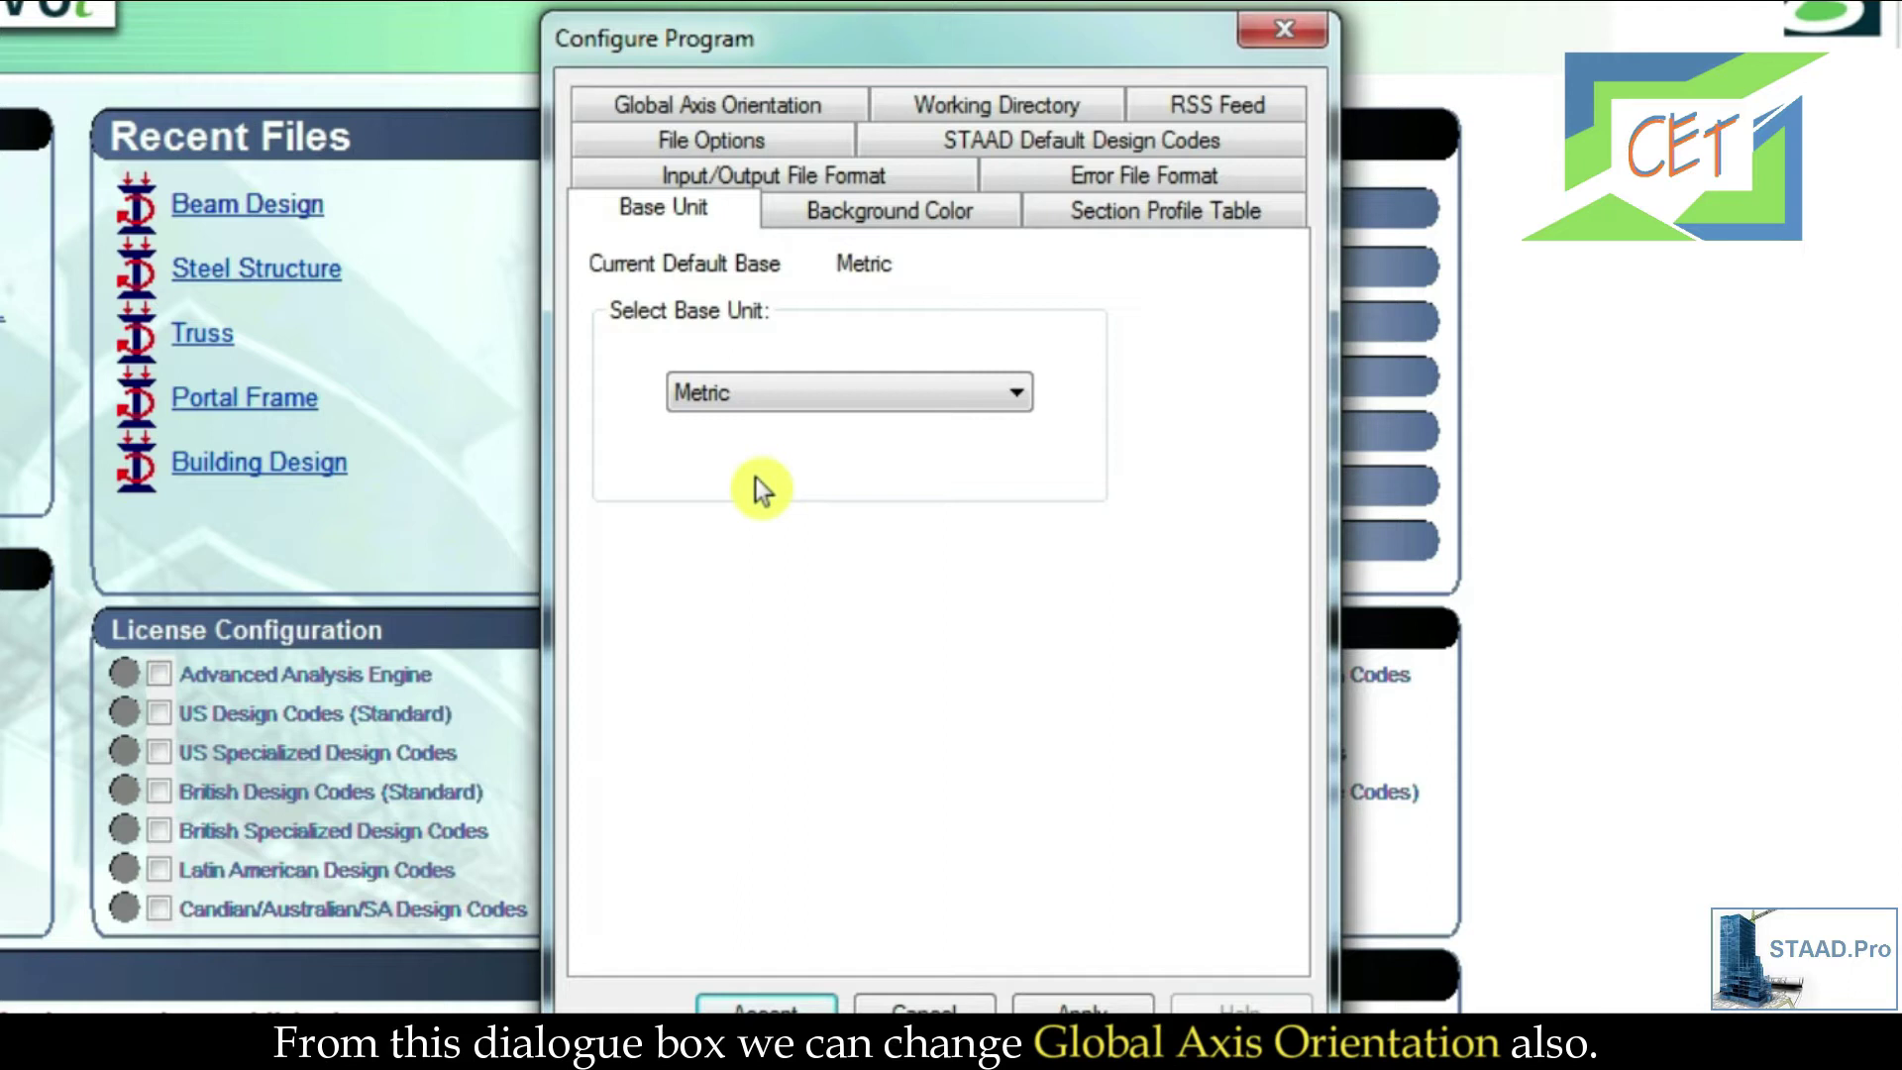
Step: Confirm the Y-up global axis orientation, then view the STAAD default design codes
{"action": "left_click", "coordinate": [729, 110]}
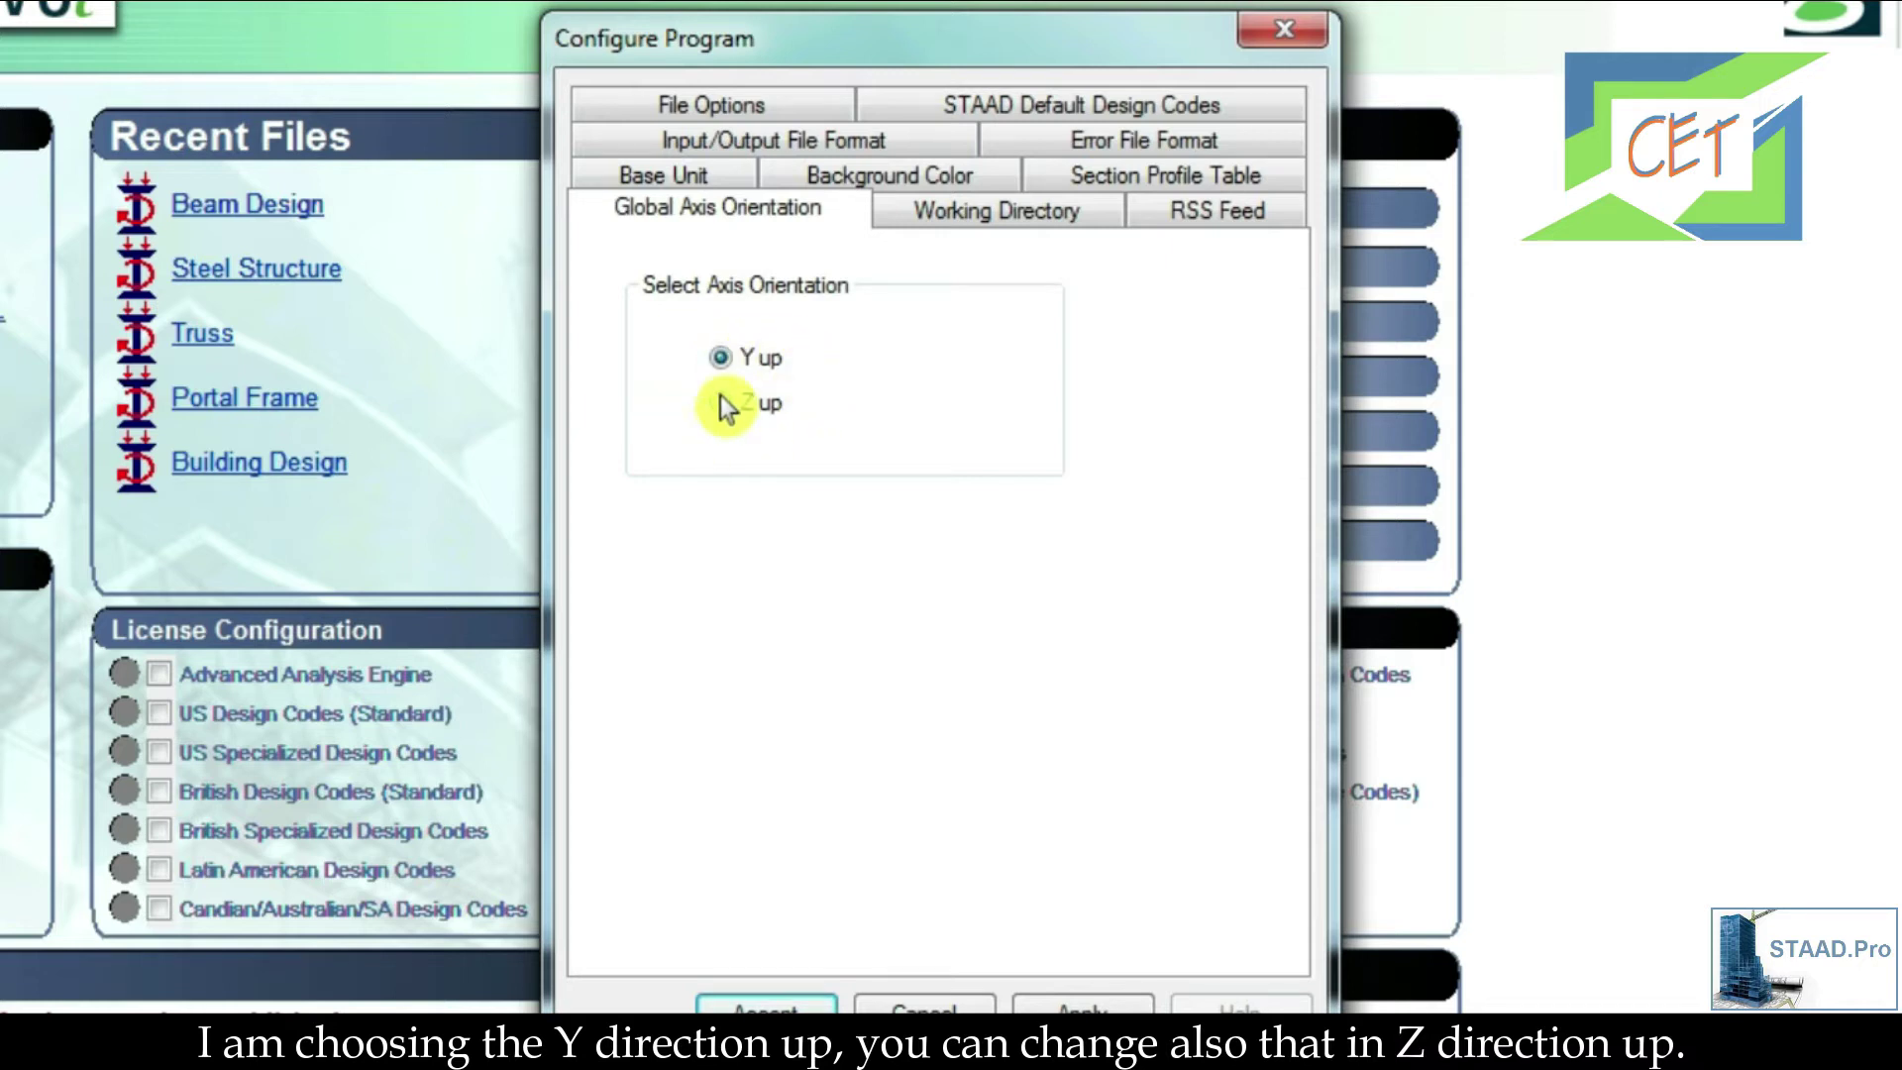
{"action": "left_click", "coordinate": [1006, 97]}
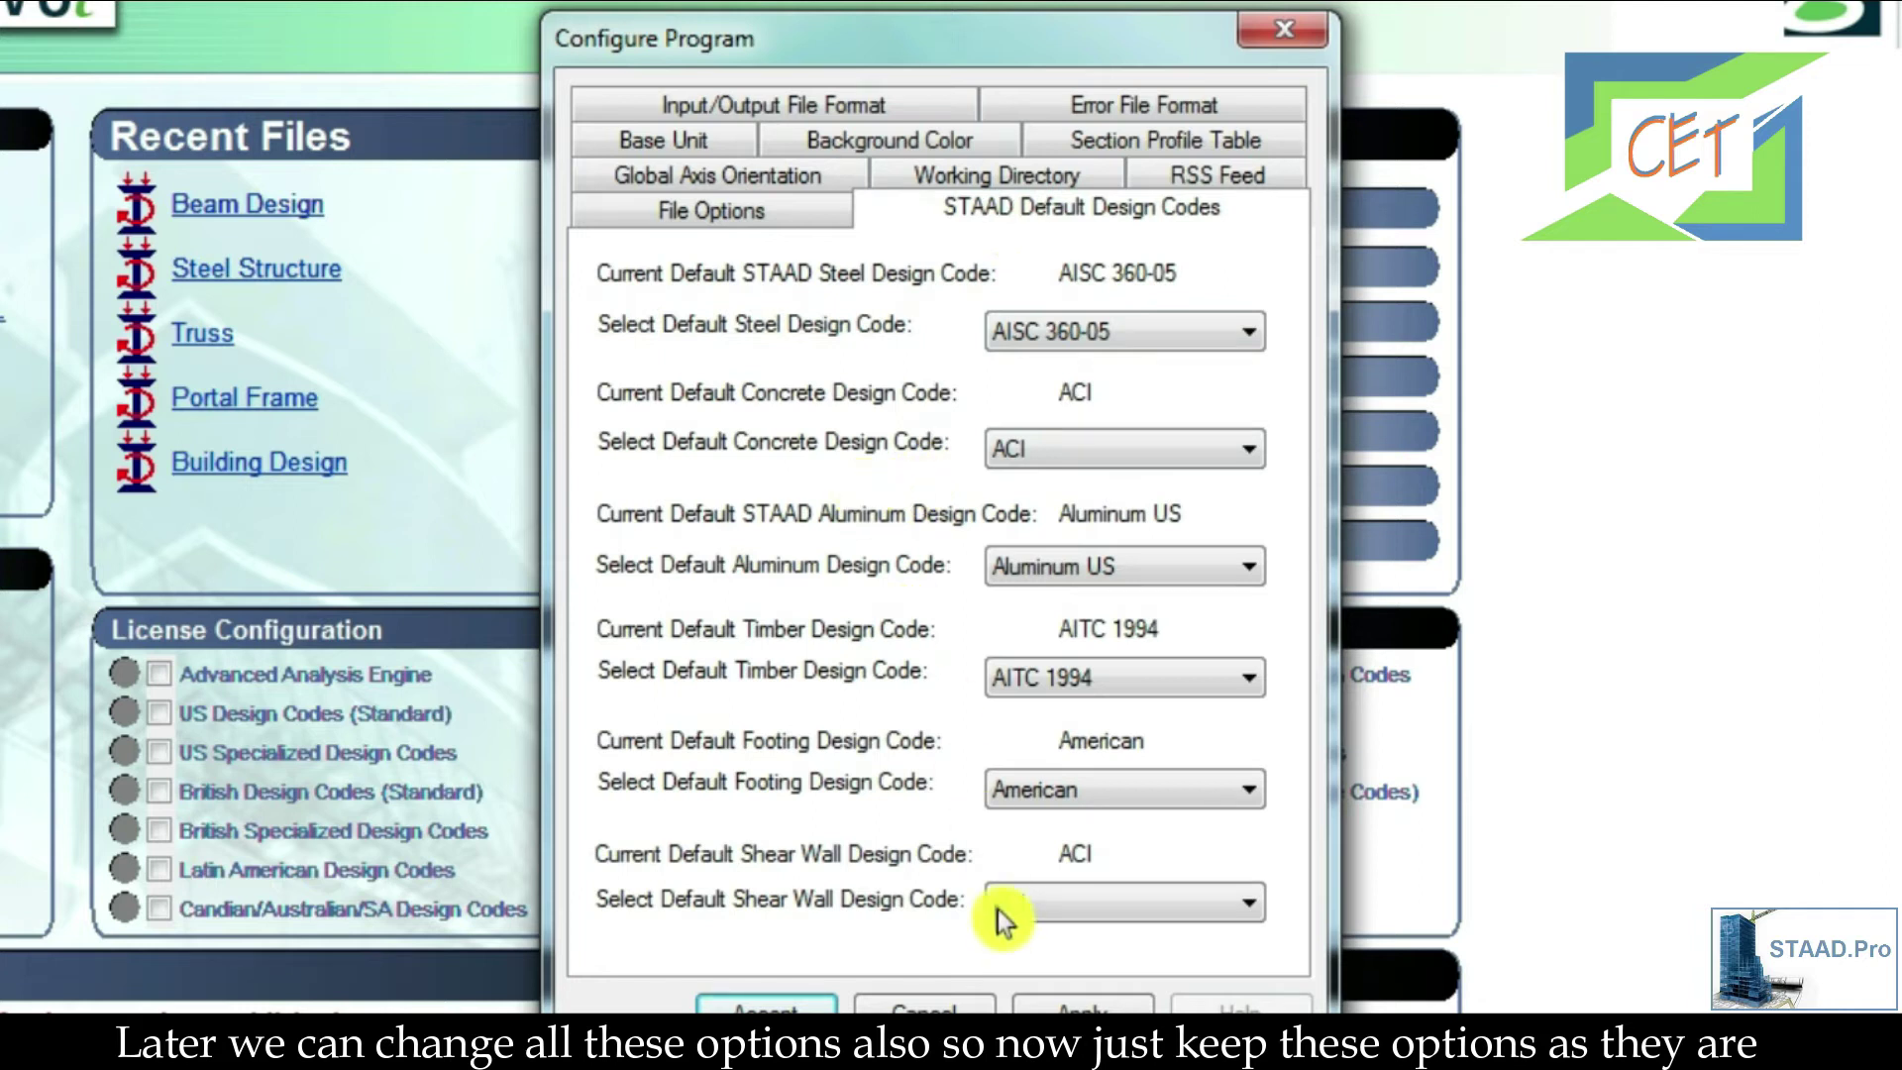
Step: Apply and accept the configuration, keeping AISC 360-05 steel and ACI concrete codes
{"action": "left_click", "coordinate": [1064, 1004]}
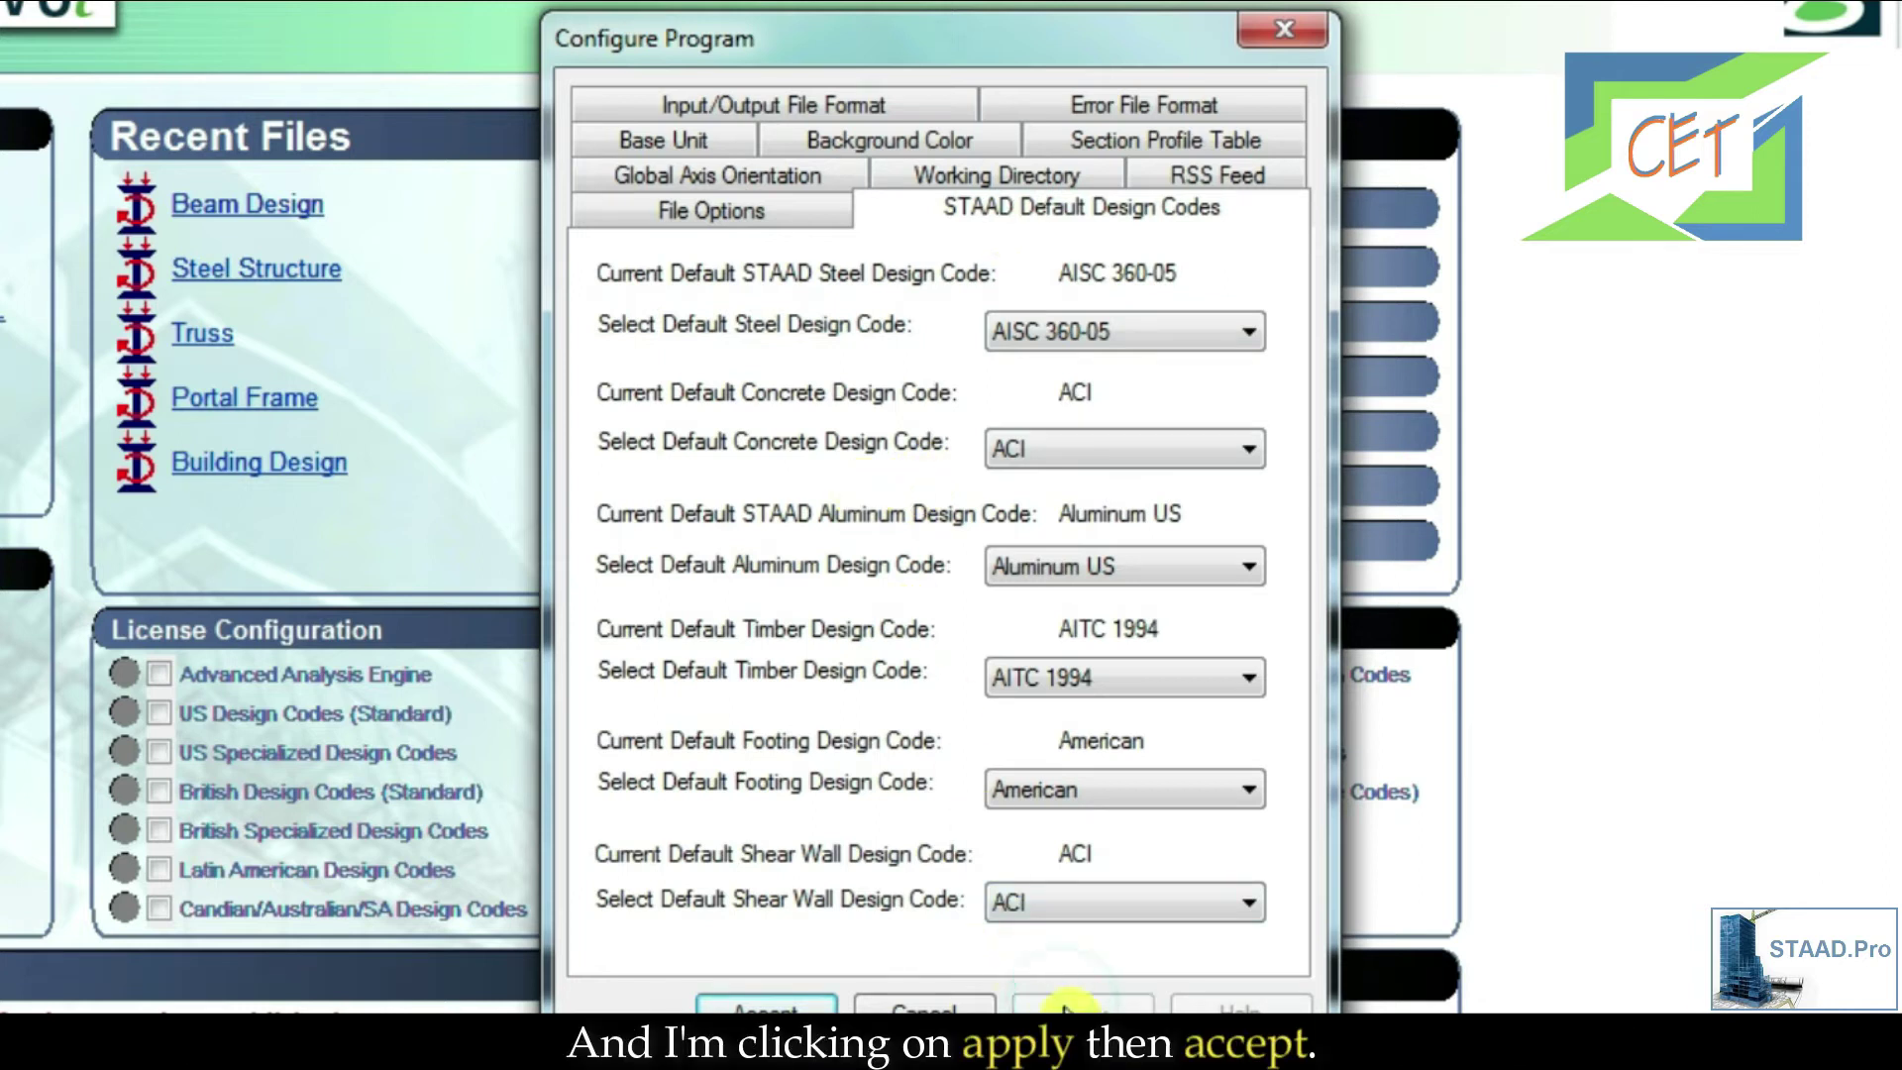
{"action": "left_click", "coordinate": [765, 1005]}
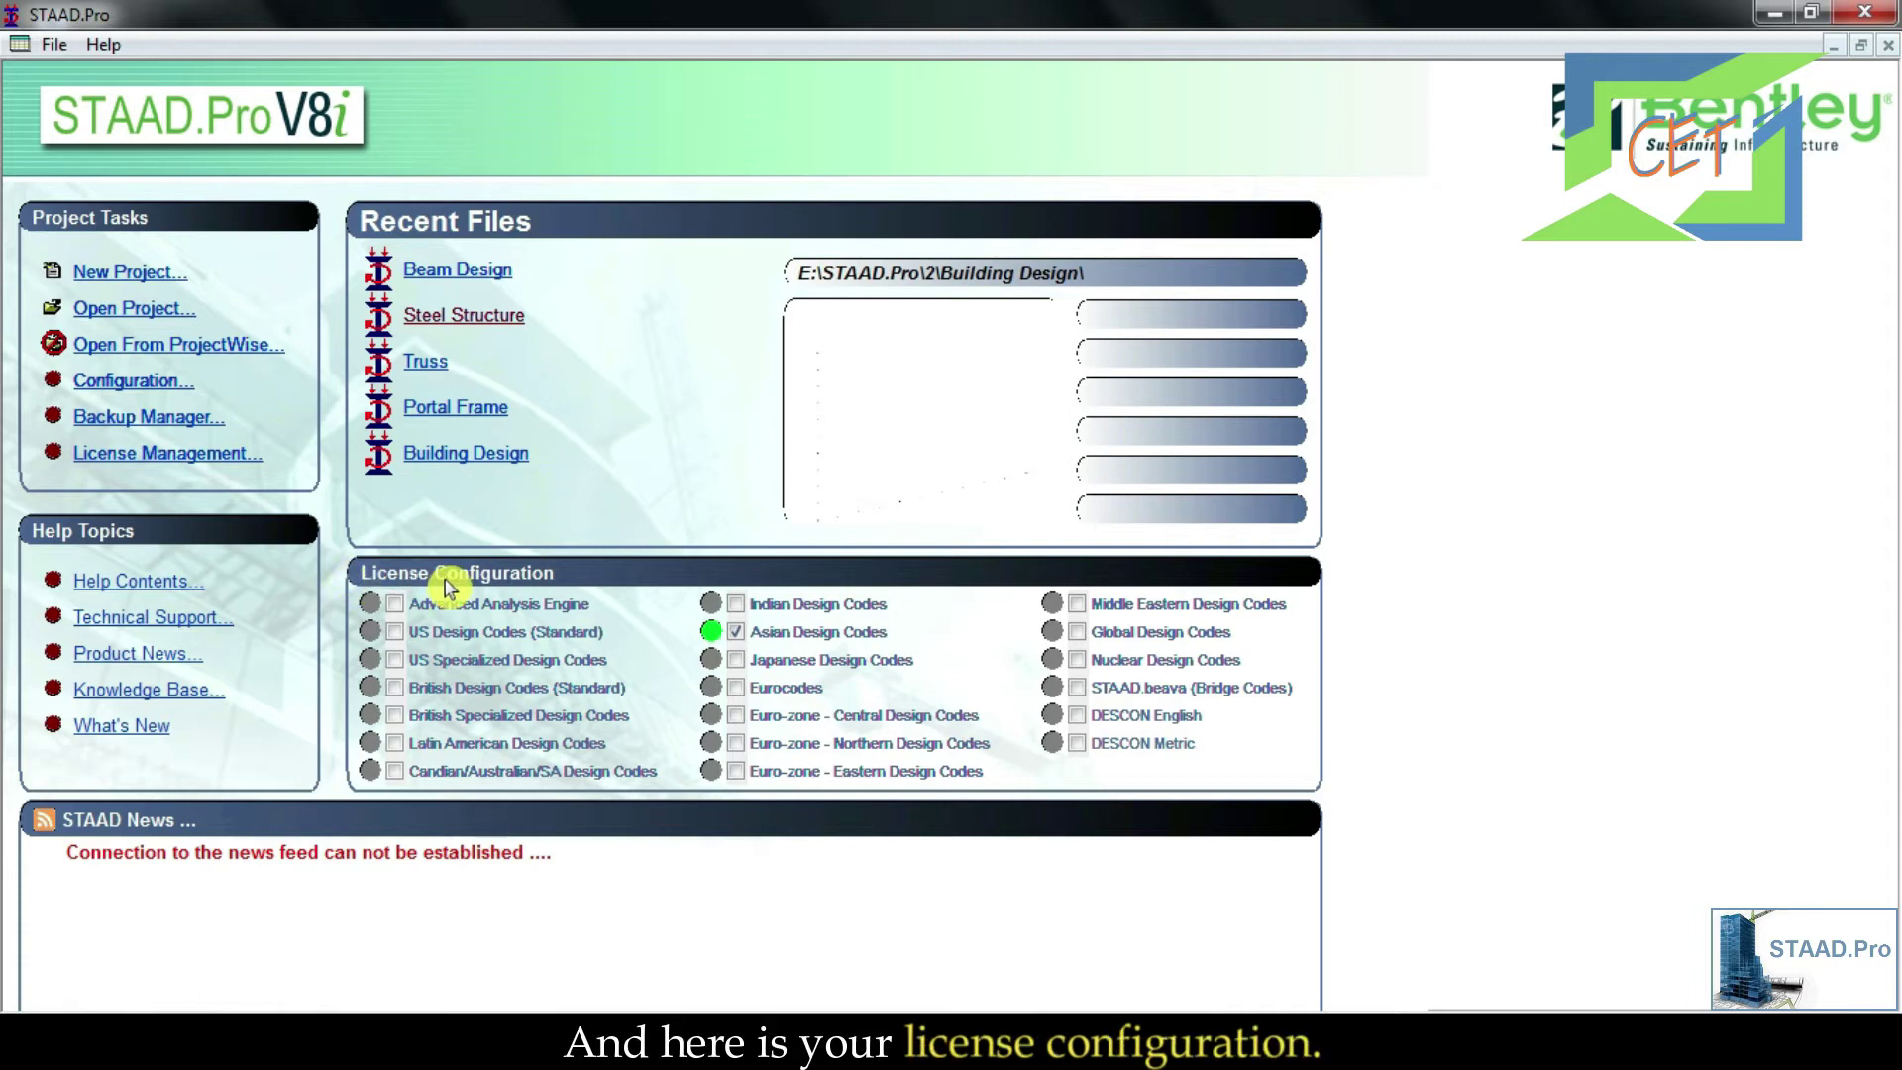
Step: Enable Advanced Analysis Engine plus US, British, Canadian, Indian, Euro-zone, Middle Eastern and Global code licences
{"action": "left_click", "coordinate": [395, 603]}
{"action": "left_click", "coordinate": [394, 631]}
{"action": "left_click", "coordinate": [394, 659]}
{"action": "left_click", "coordinate": [394, 686]}
{"action": "left_click", "coordinate": [394, 714]}
{"action": "left_click", "coordinate": [394, 742]}
{"action": "left_click", "coordinate": [394, 770]}
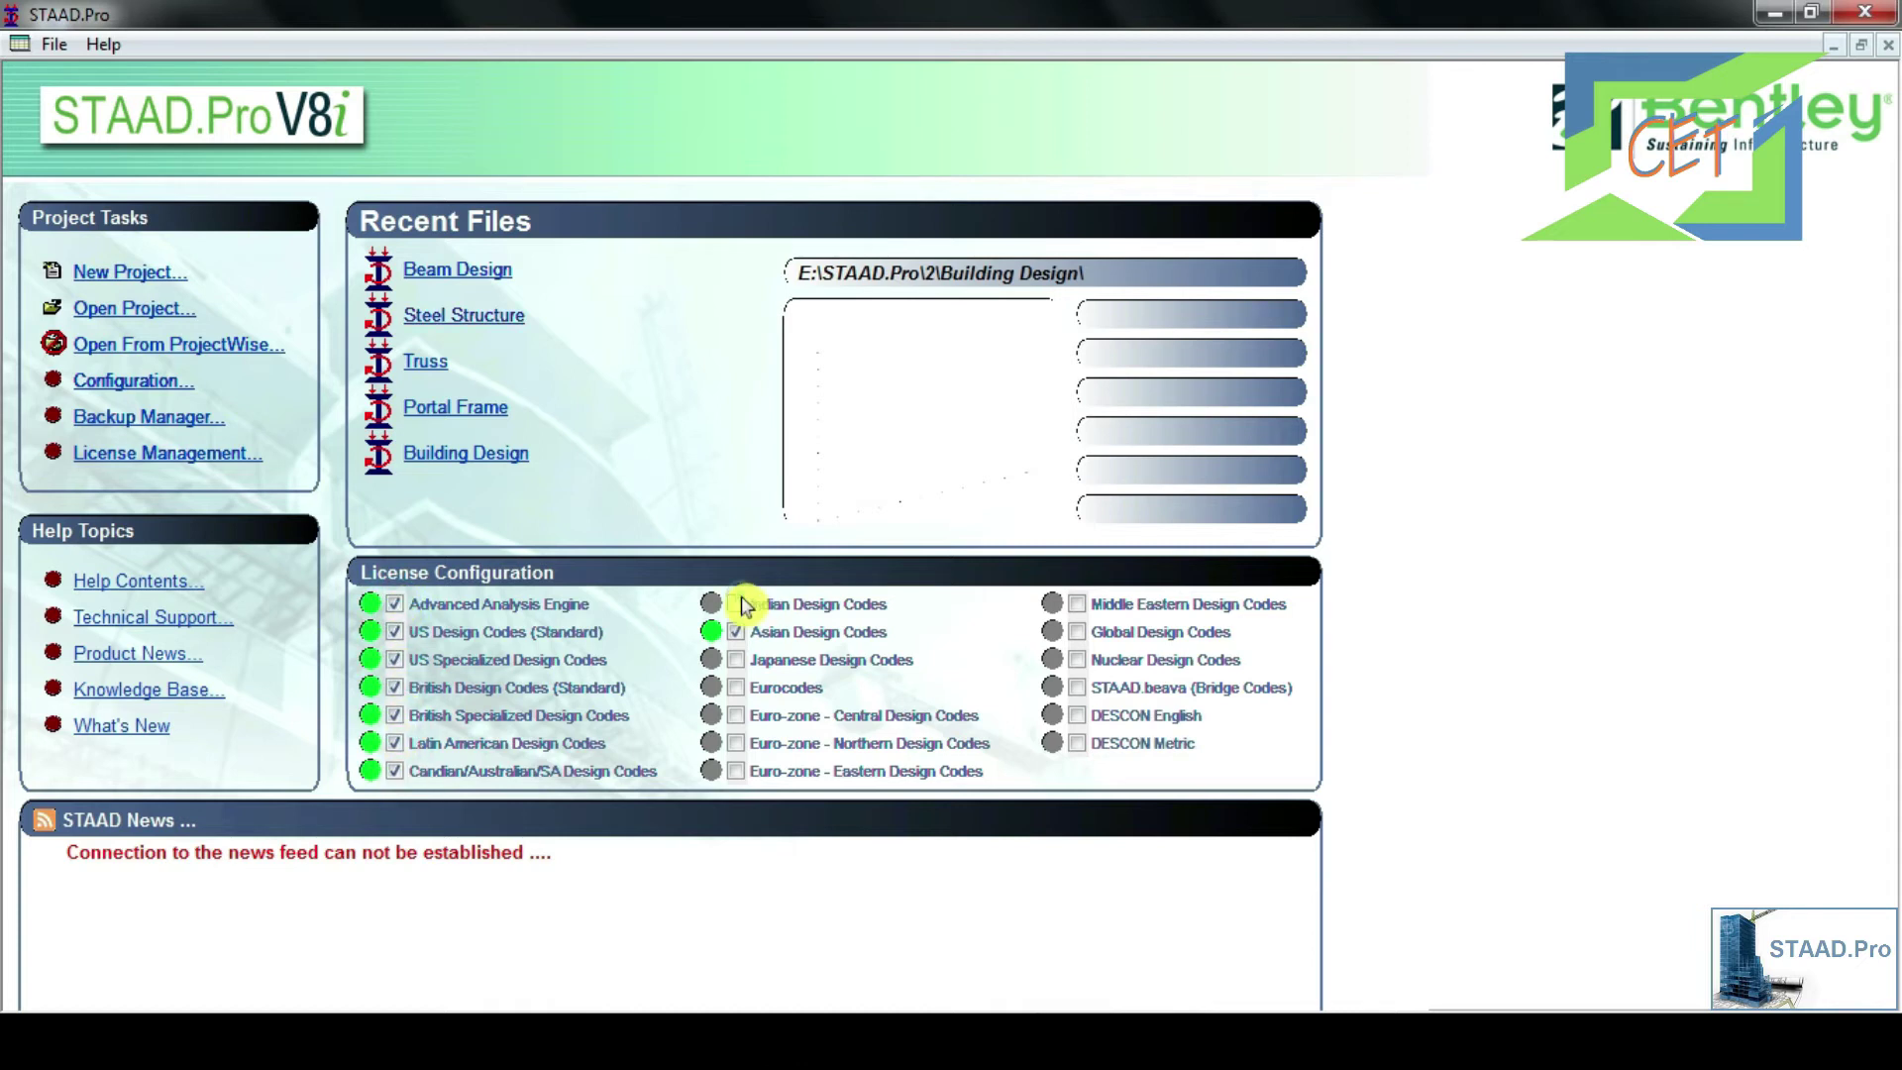
{"action": "left_click", "coordinate": [735, 603]}
{"action": "left_click", "coordinate": [734, 742]}
{"action": "left_click", "coordinate": [735, 770]}
{"action": "left_click", "coordinate": [1077, 603]}
{"action": "left_click", "coordinate": [1077, 631]}
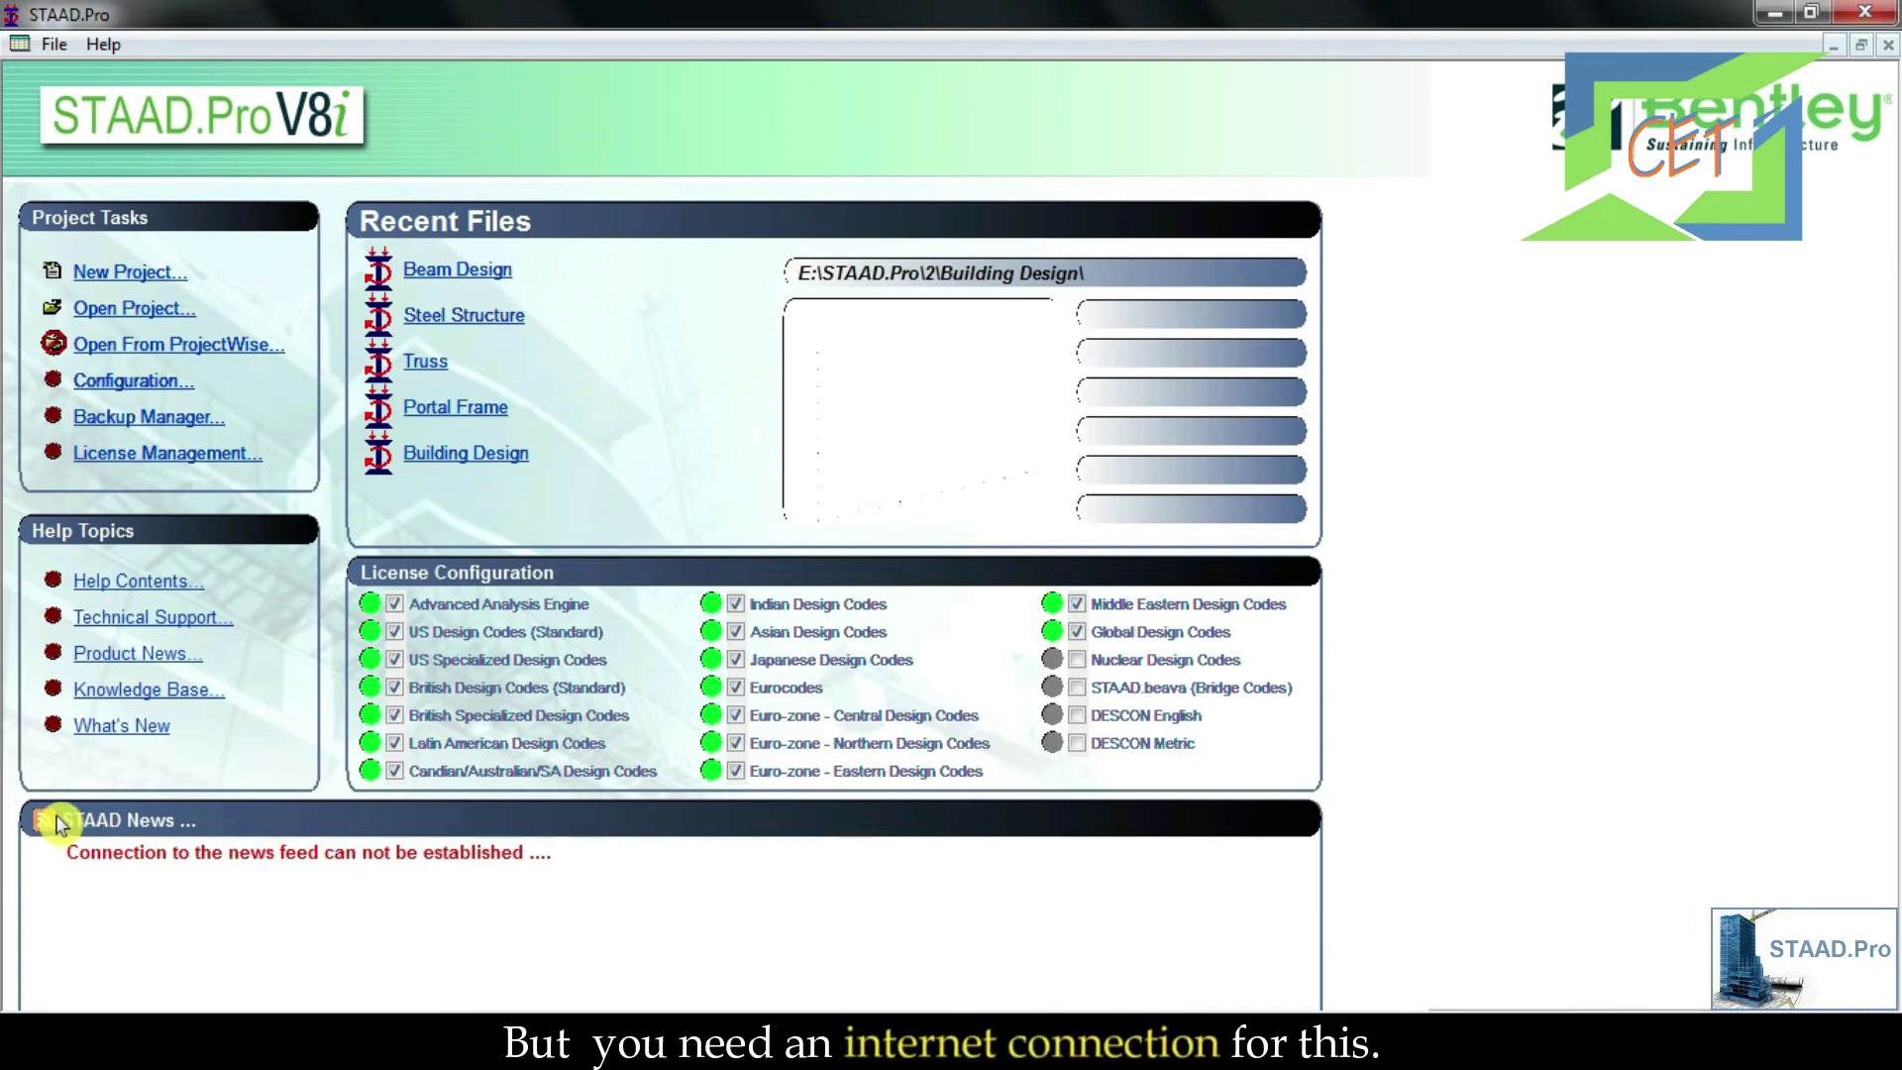
Step: Start a new project and switch its structure type from Space to Plane
{"action": "left_click", "coordinate": [117, 272]}
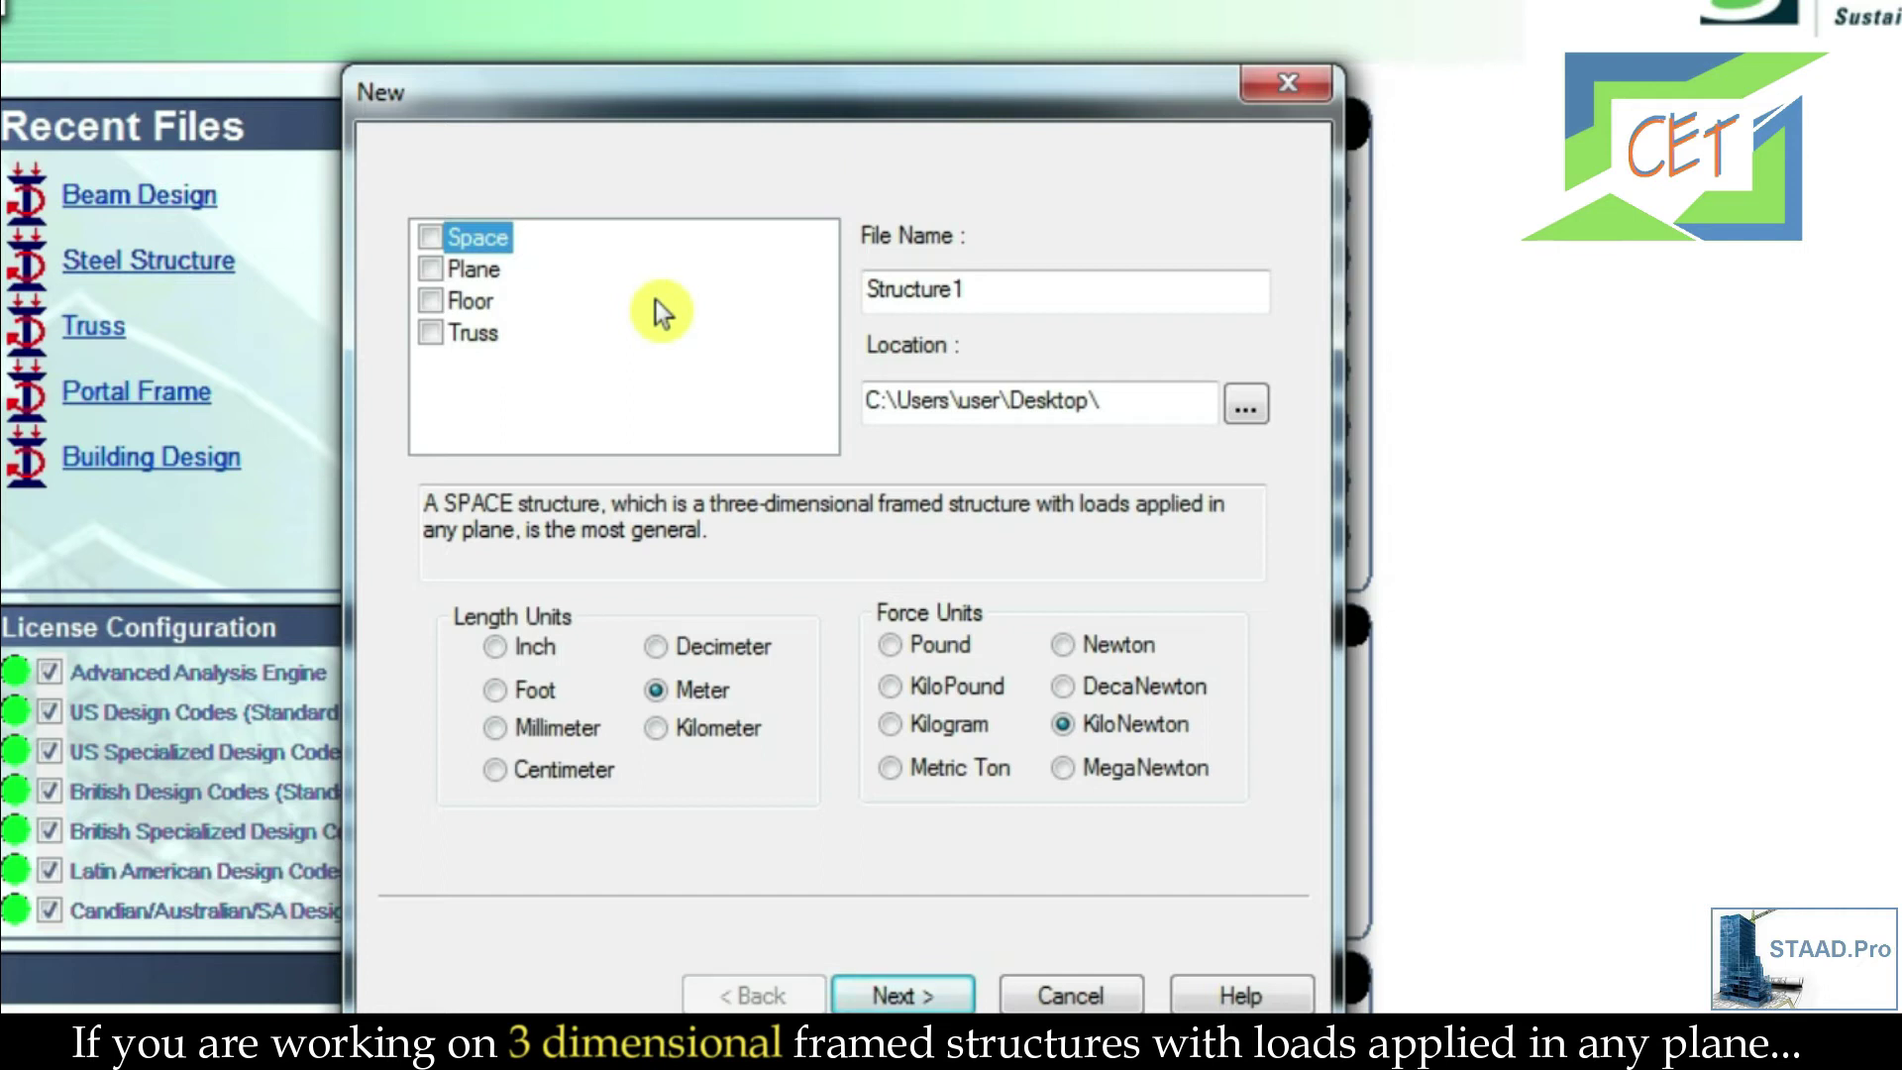
{"action": "left_click", "coordinate": [430, 238]}
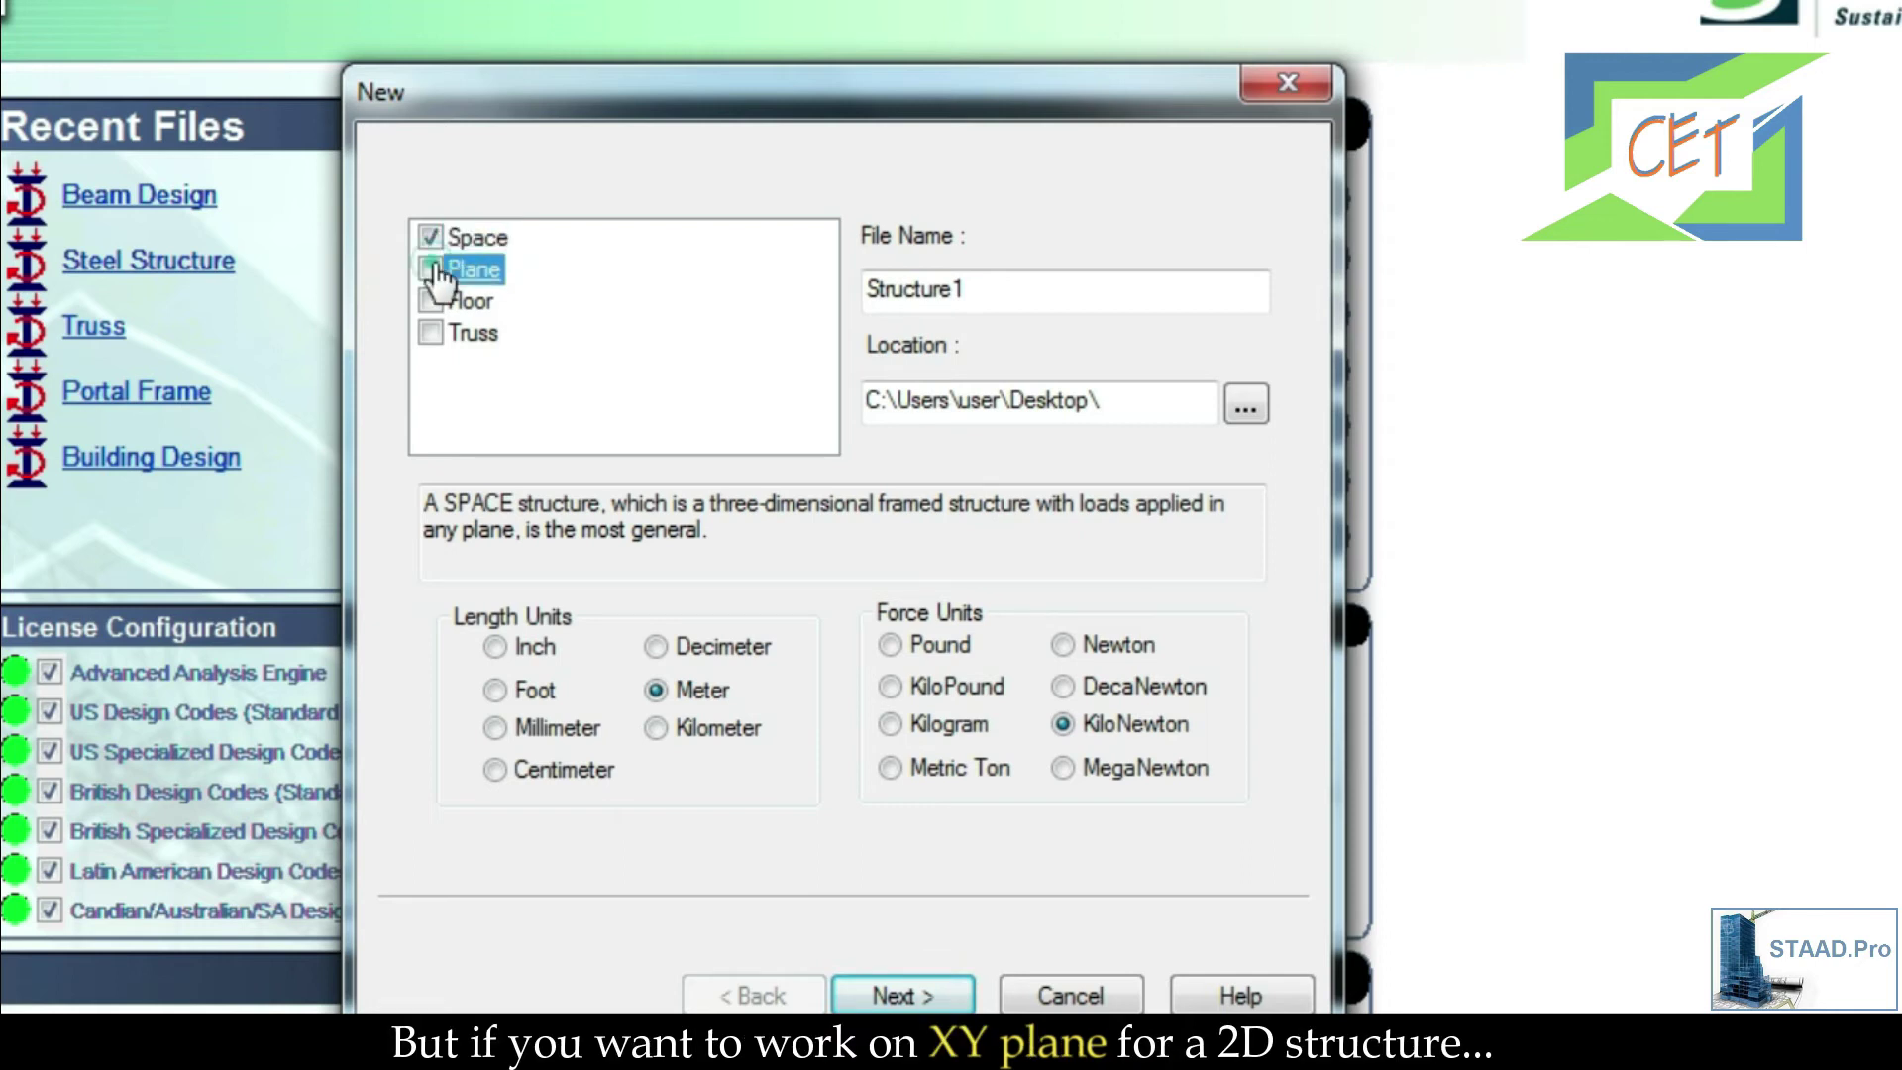
{"action": "left_click", "coordinate": [431, 269]}
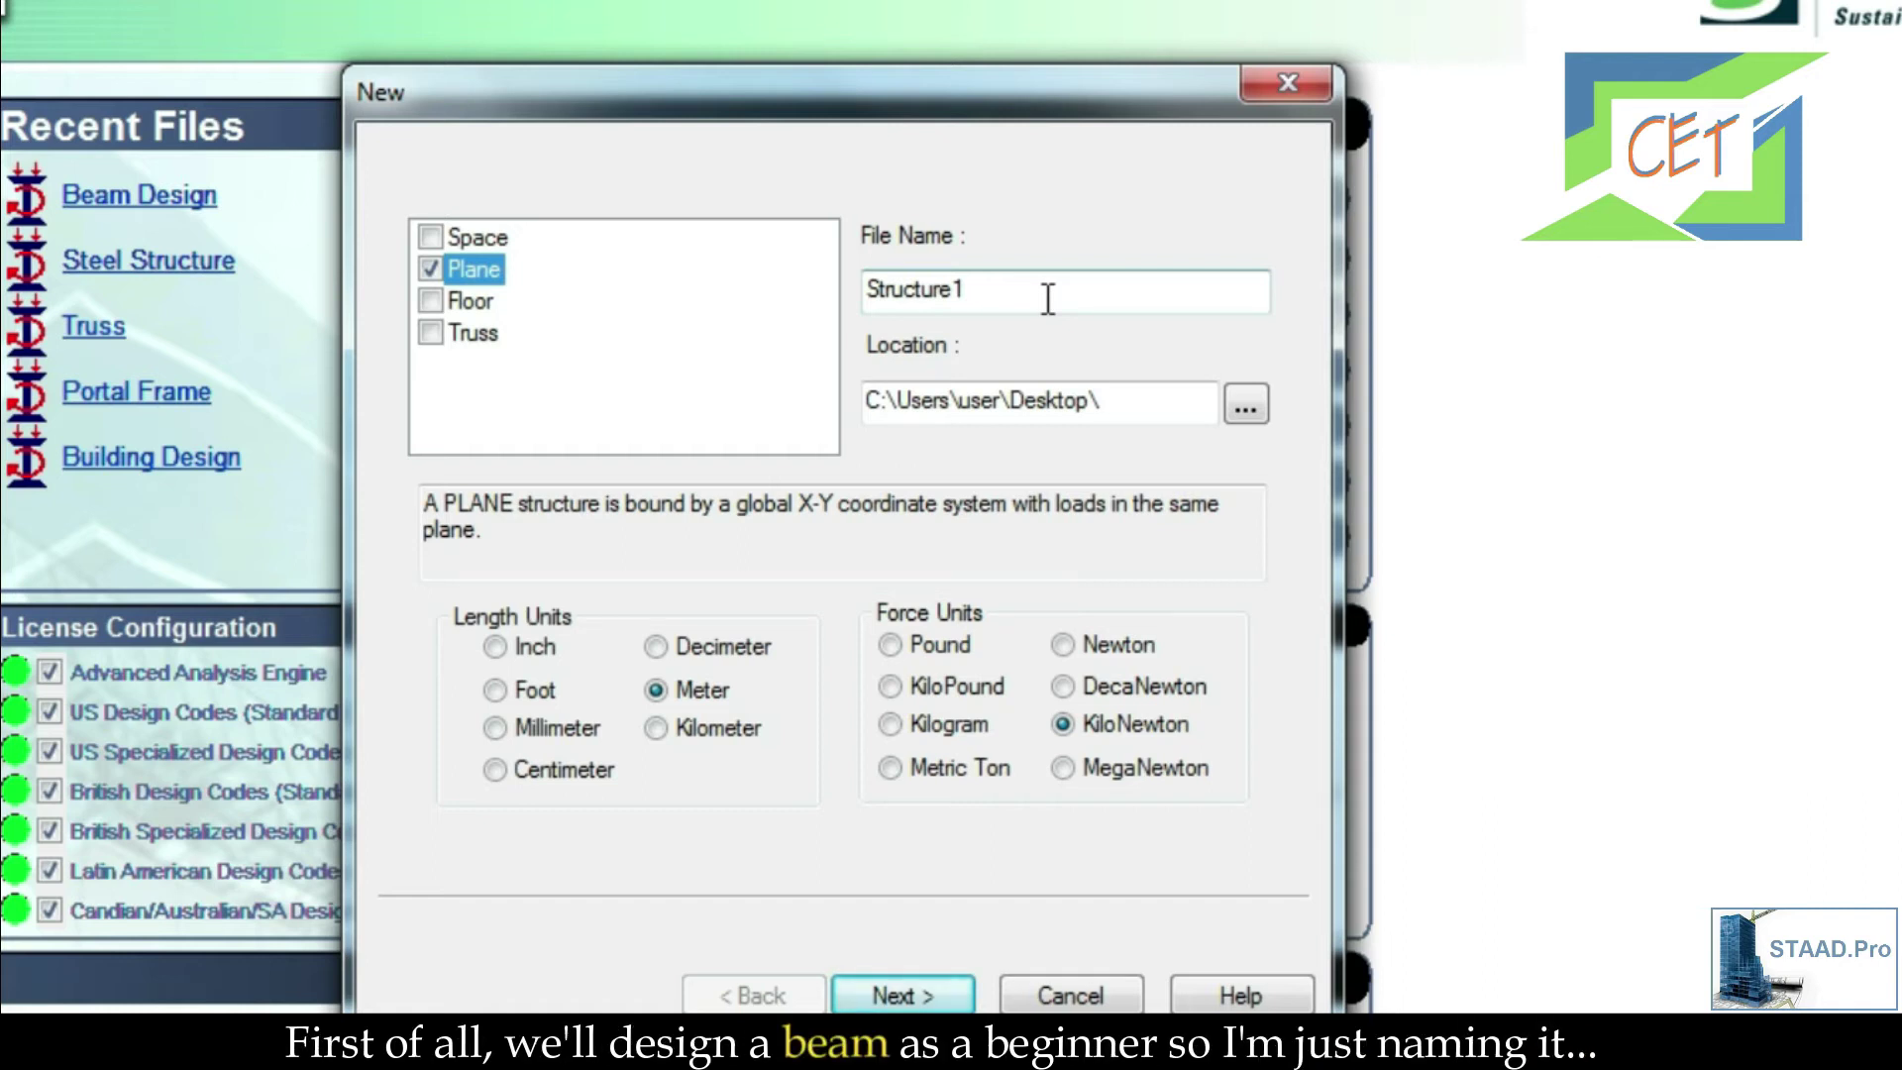
Step: Replace the file name Structure1 with 'Beam Design' on the Desktop, with Meter length units
{"action": "left_click_drag", "start_coordinate": [1048, 298], "coordinate": [837, 308]}
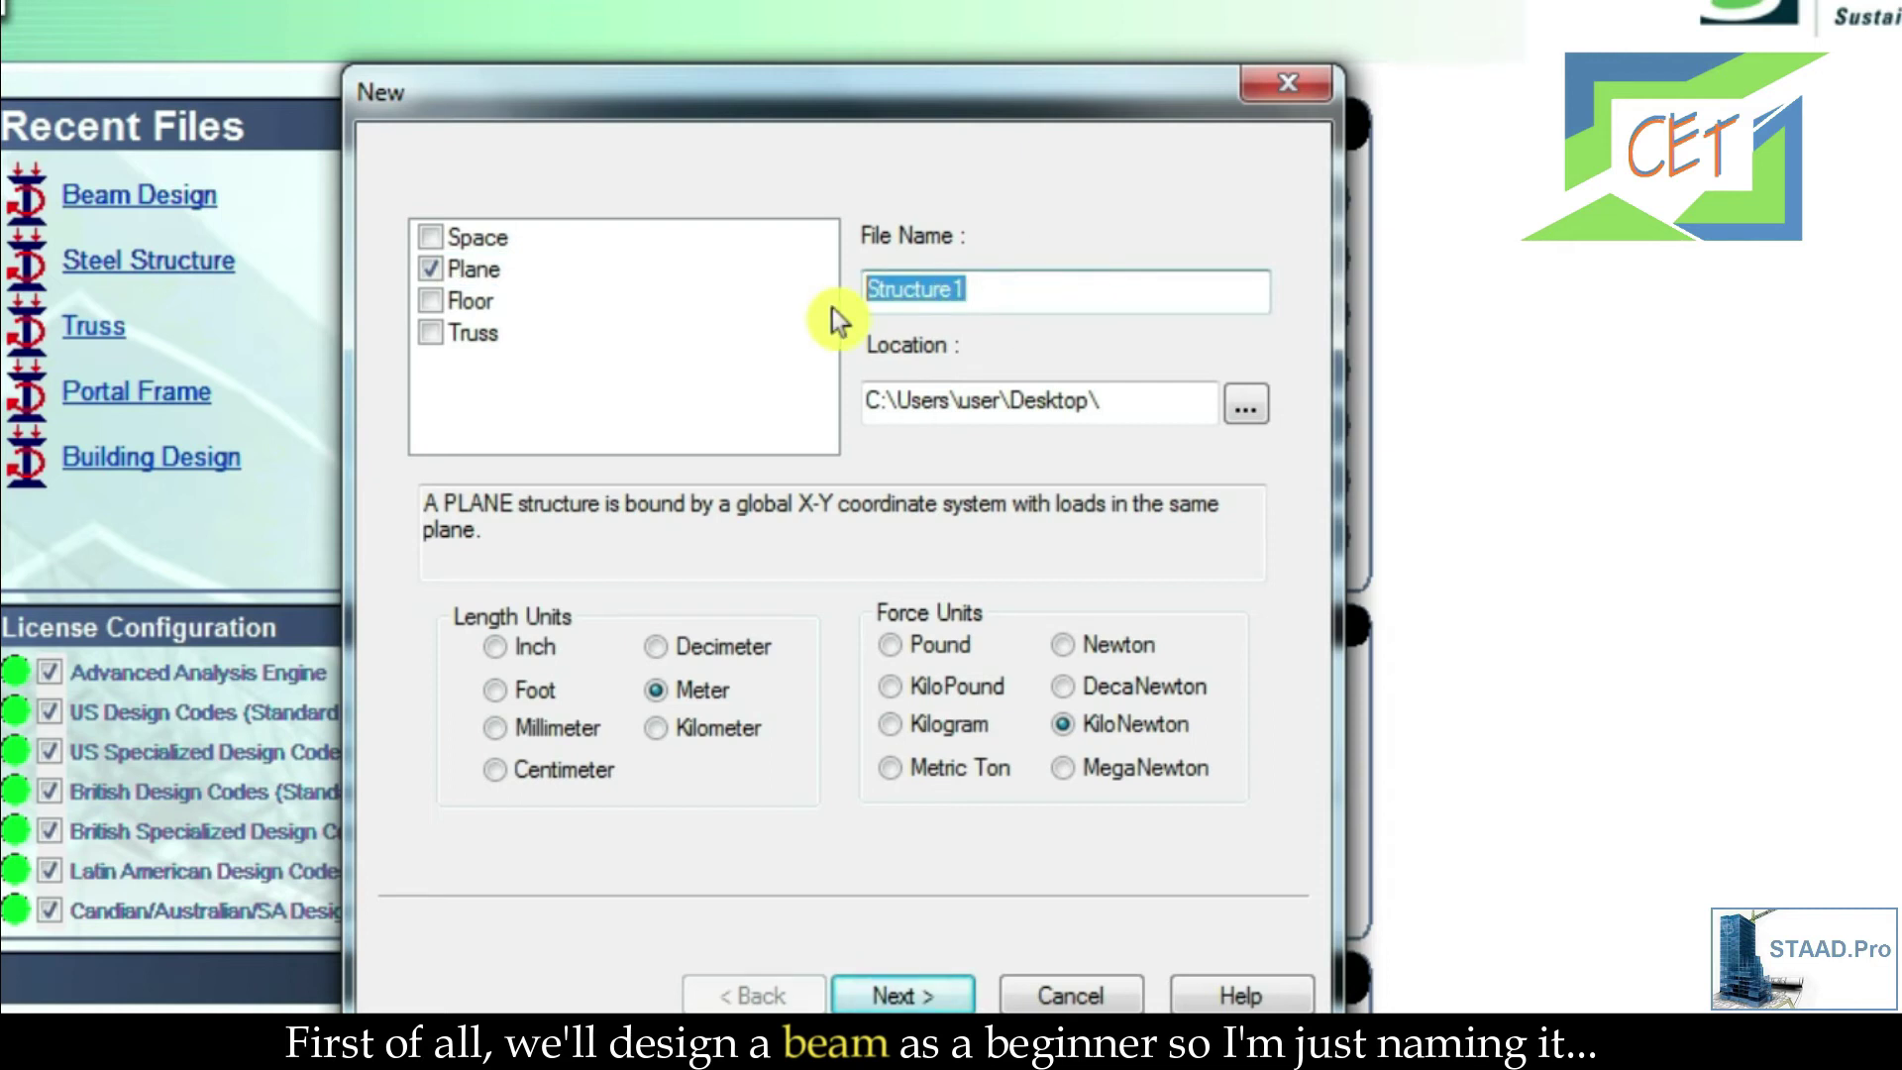
{"action": "type", "text": "Be"}
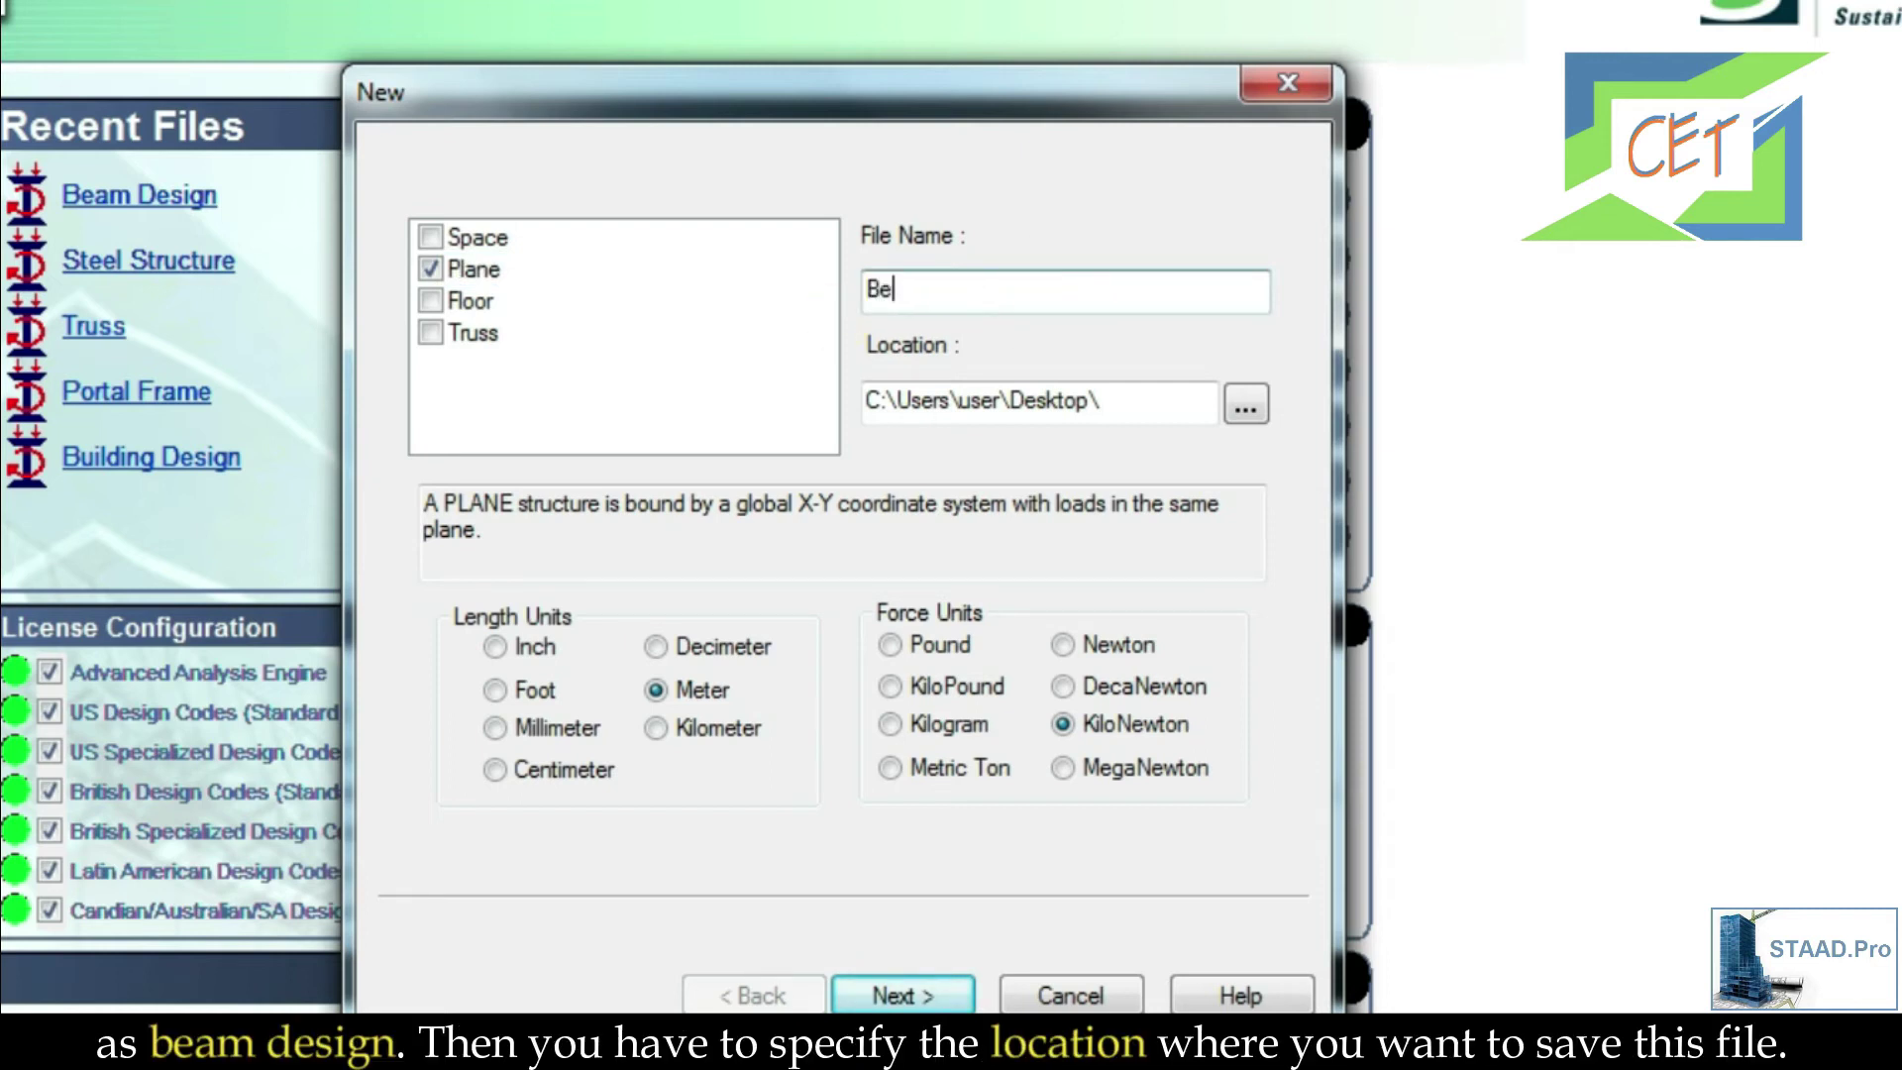
{"action": "type", "text": "am Design"}
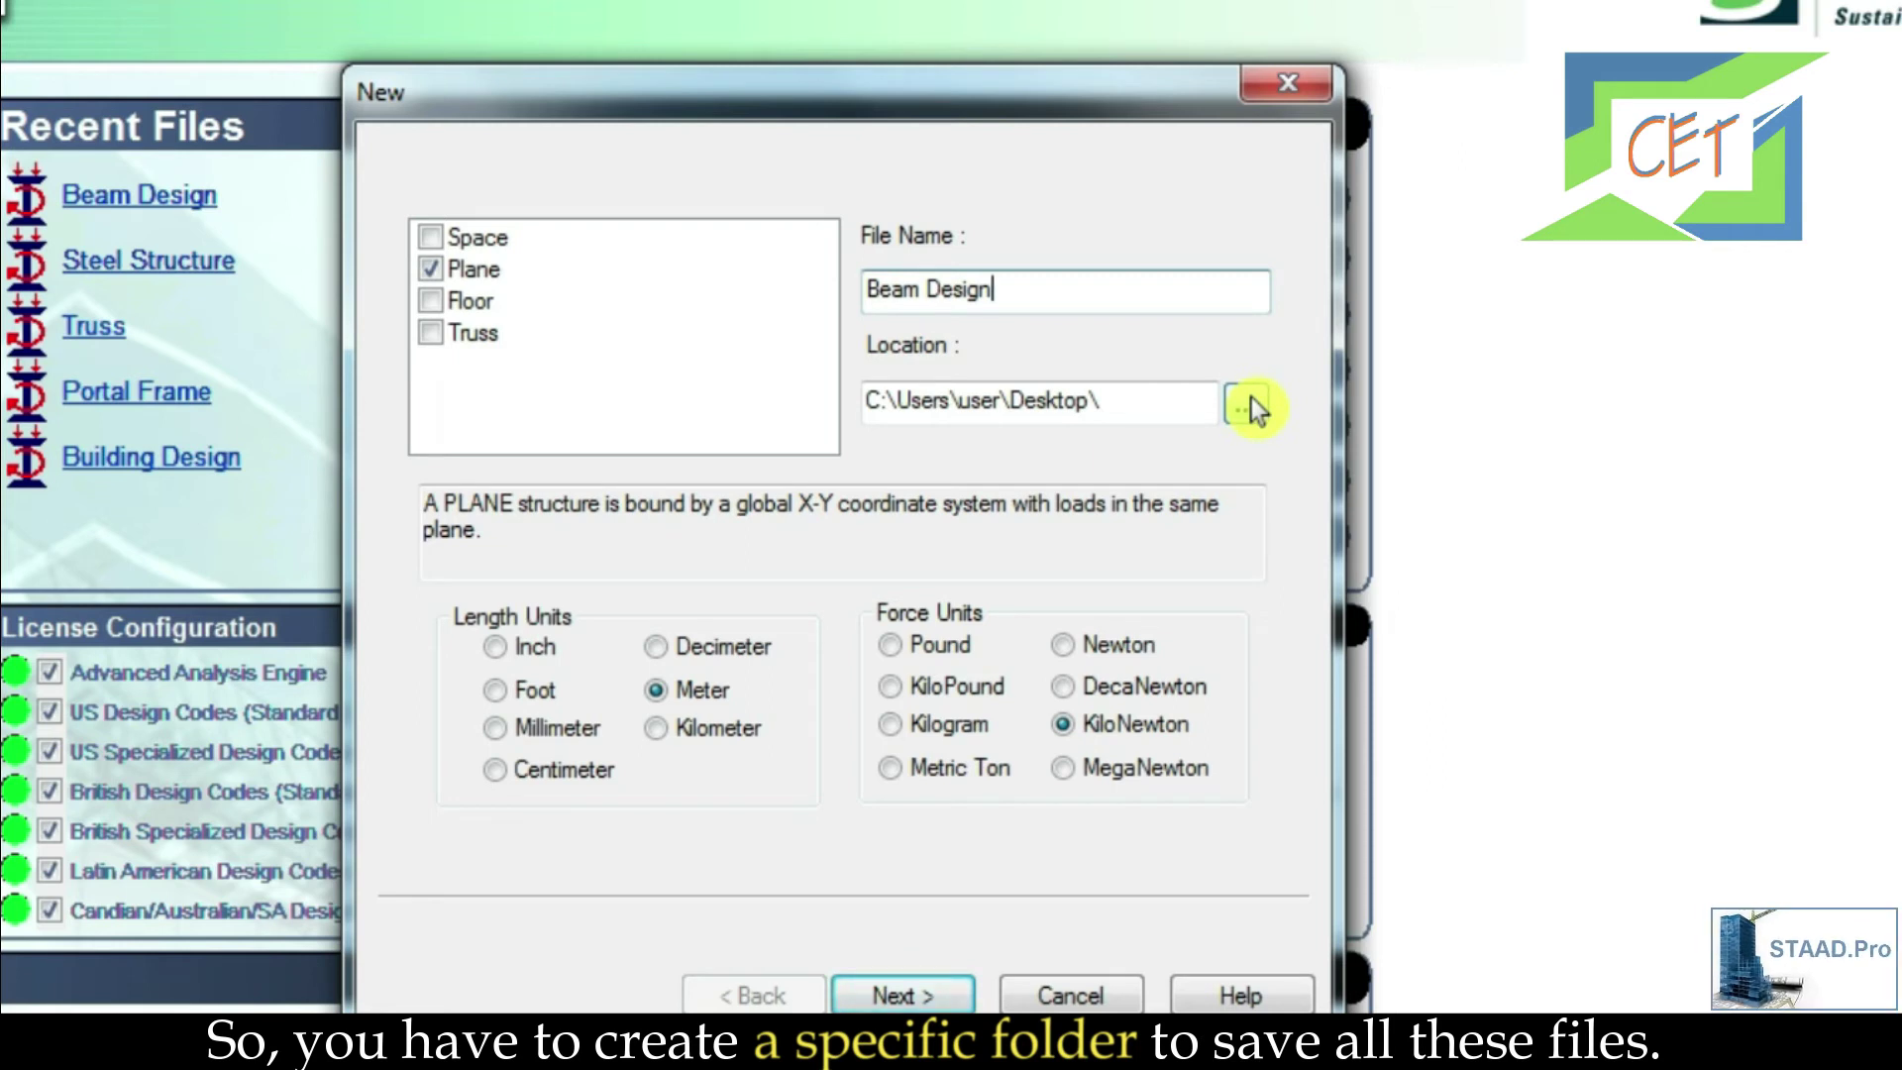
{"action": "left_click", "coordinate": [654, 690]}
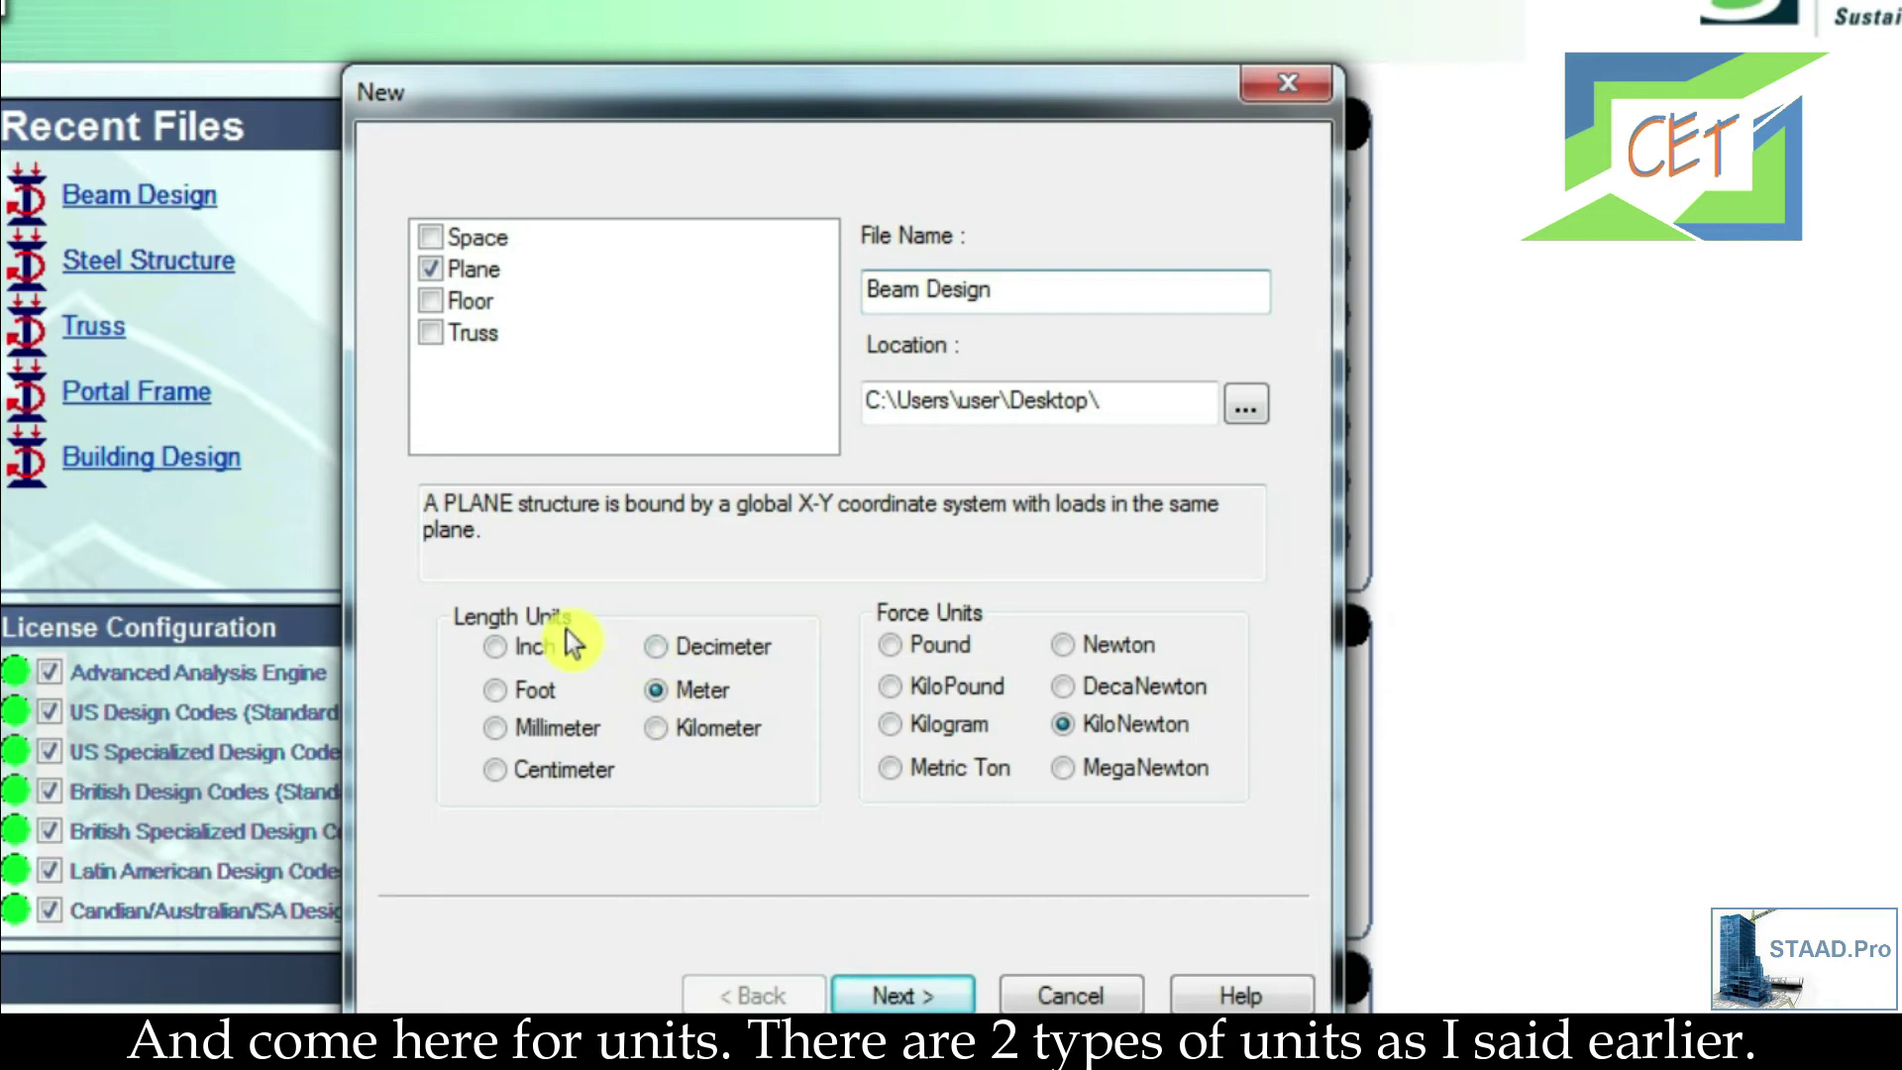
Step: Choose Meter length and KiloNewton force units, then continue to the next setup page
{"action": "left_click", "coordinate": [658, 691]}
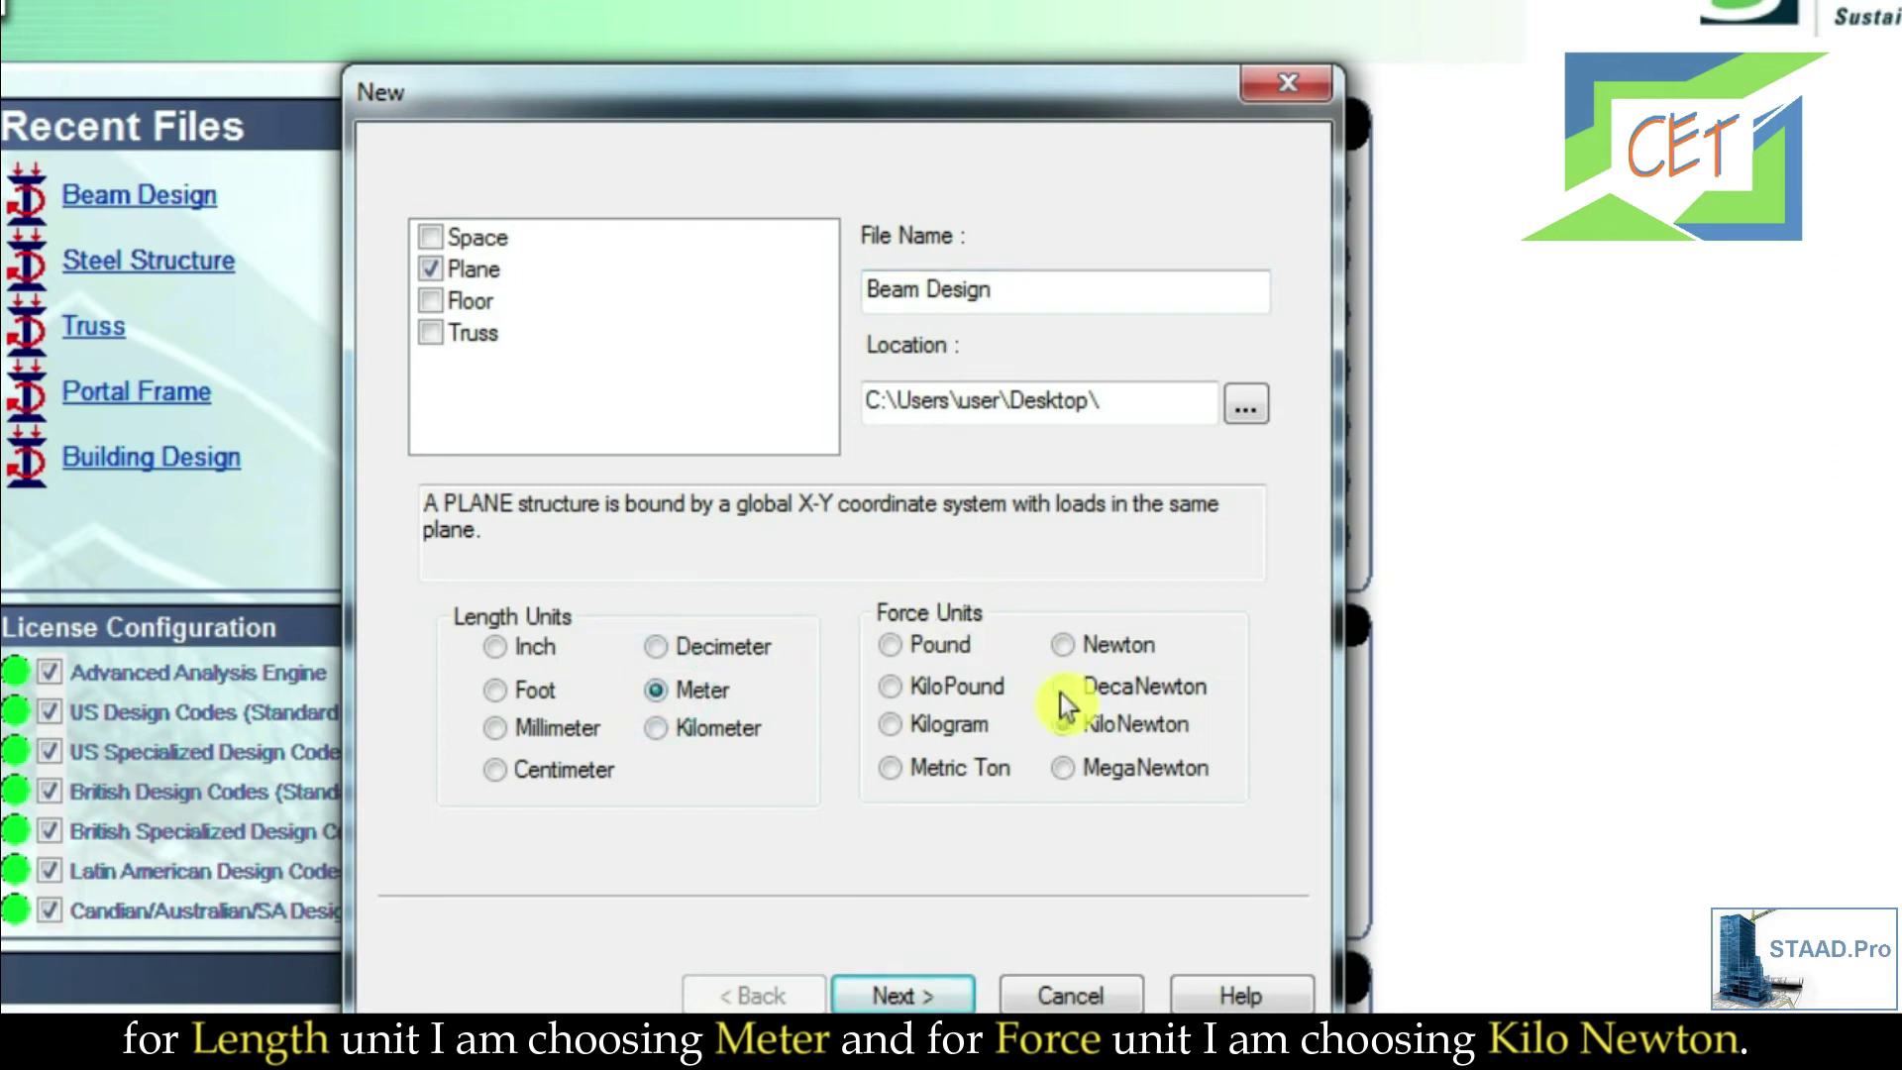
{"action": "left_click", "coordinate": [1059, 724]}
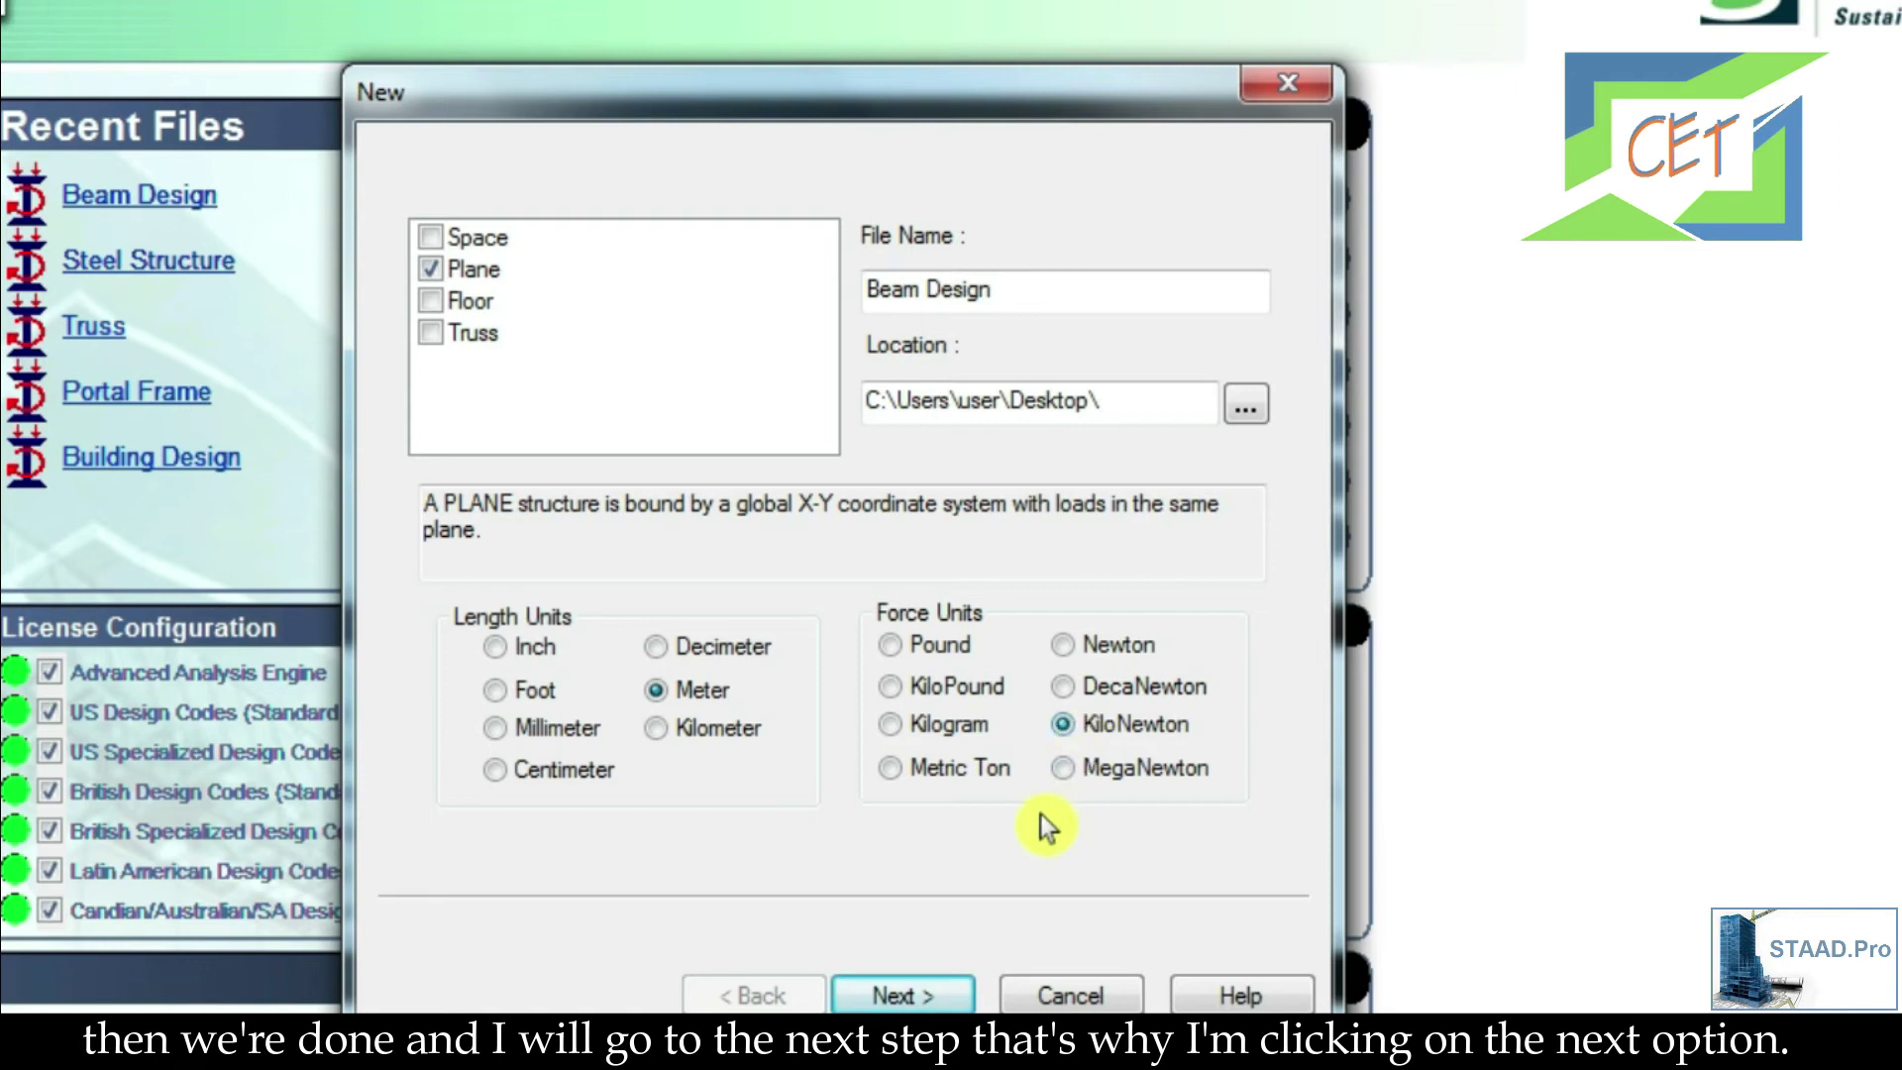
{"action": "left_click", "coordinate": [896, 998]}
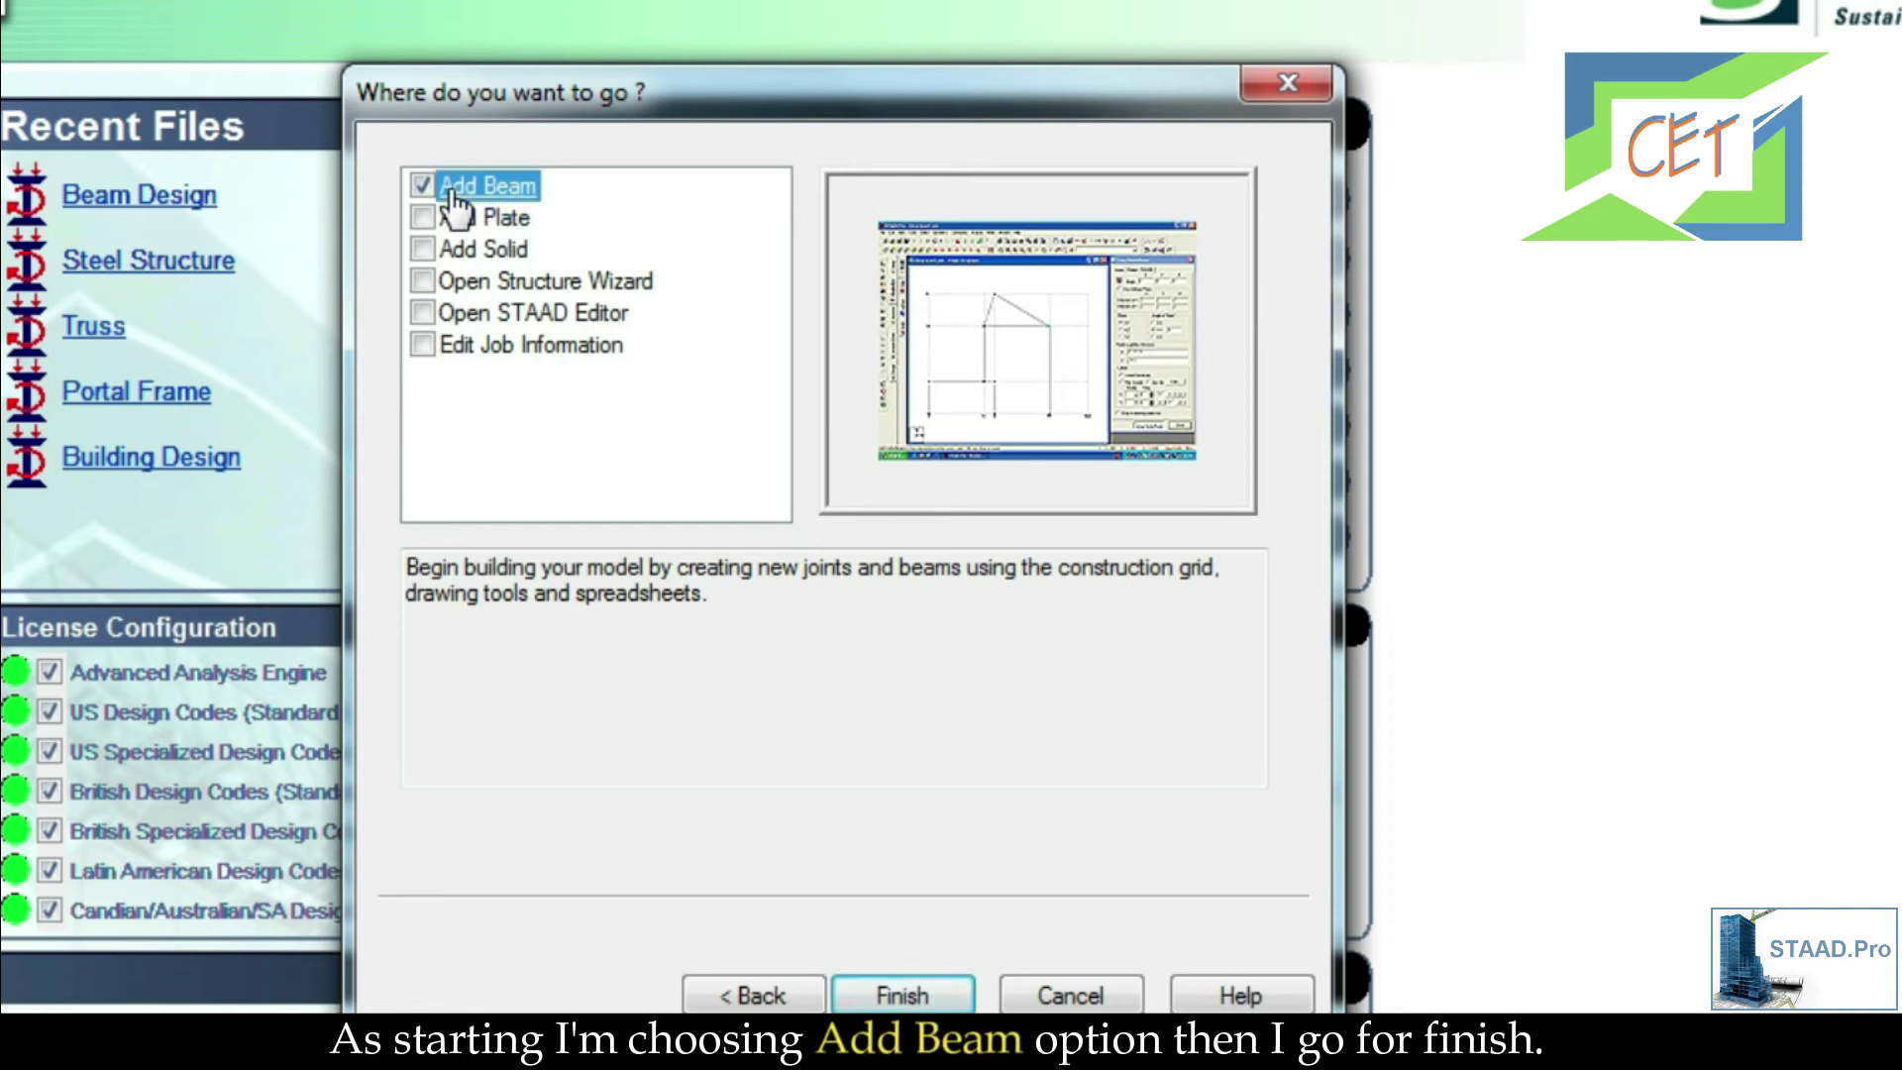
Step: Finish setup with Add Beam, opening Beam Design on an empty 0–10 linear grid
{"action": "left_click", "coordinate": [903, 990]}
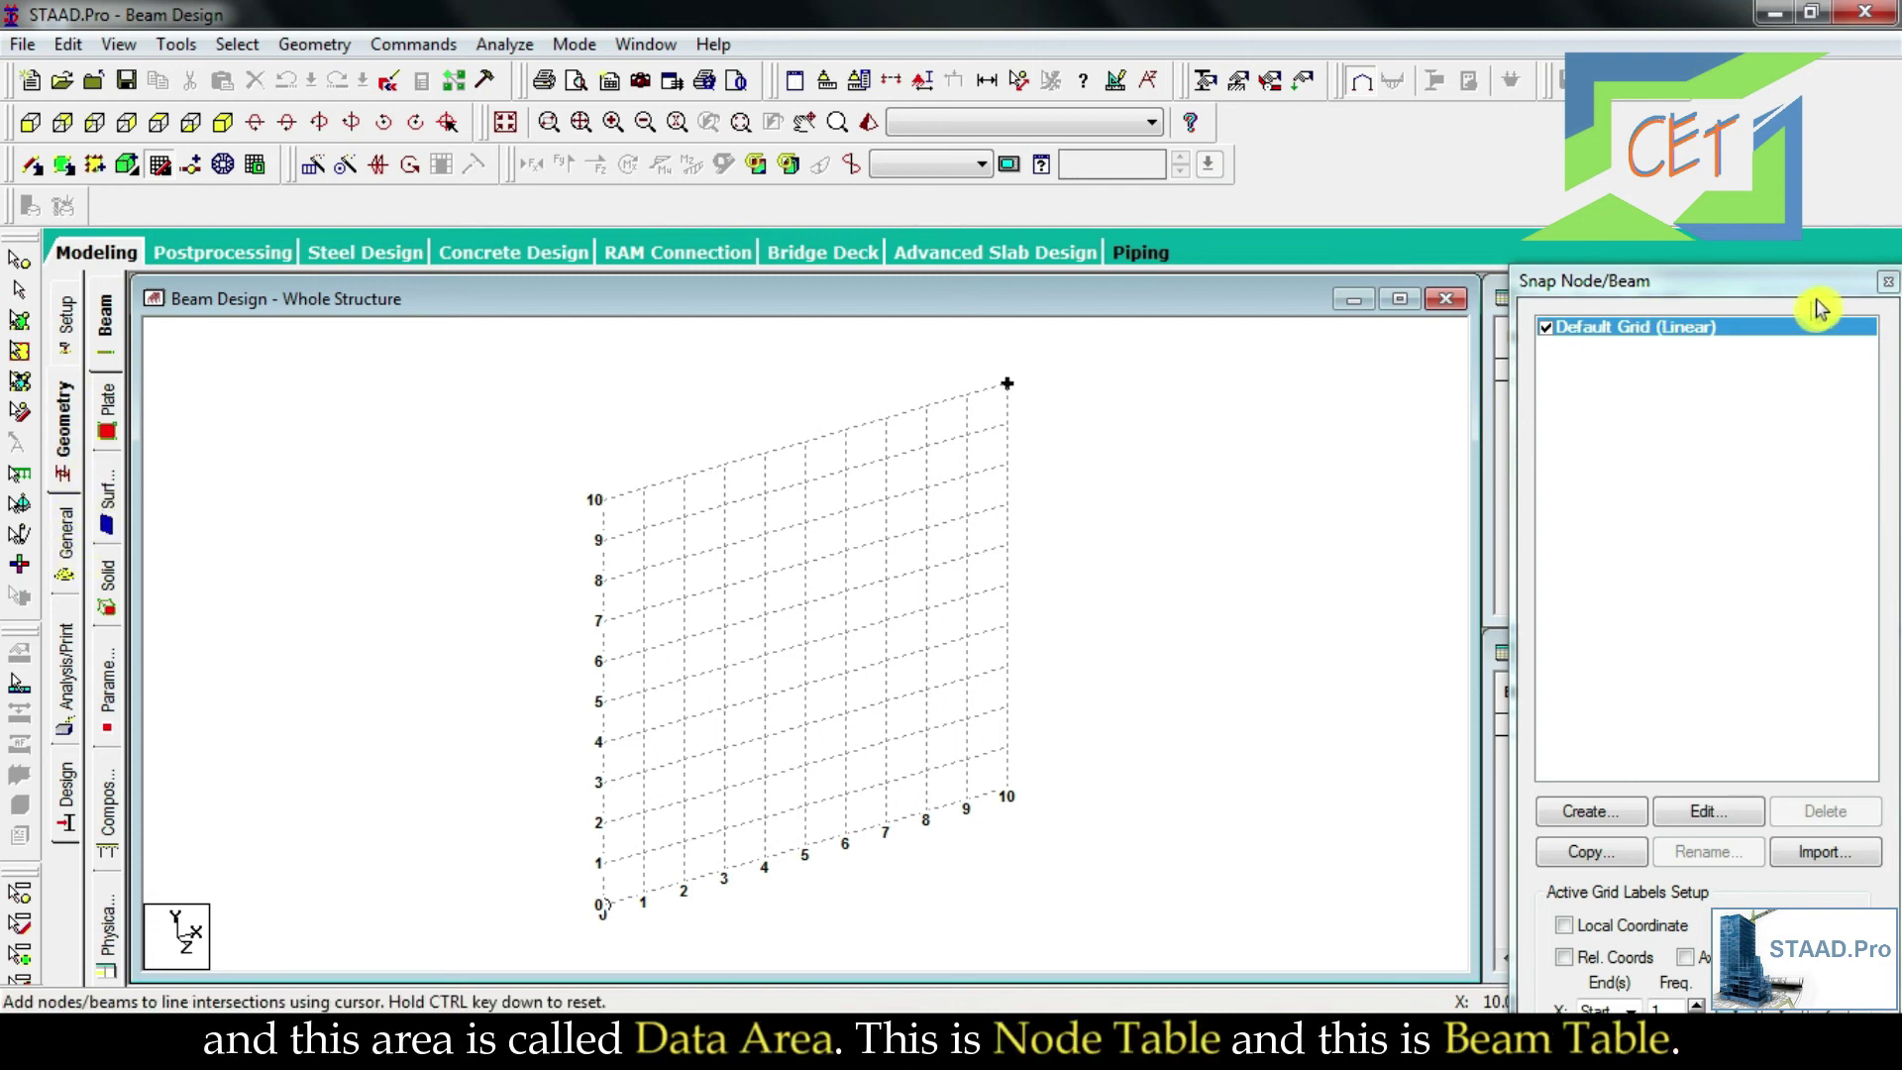
Step: Close the Snap Node/Beam panel, return to the Geometry page, and close the panel again
{"action": "left_click", "coordinate": [1888, 282]}
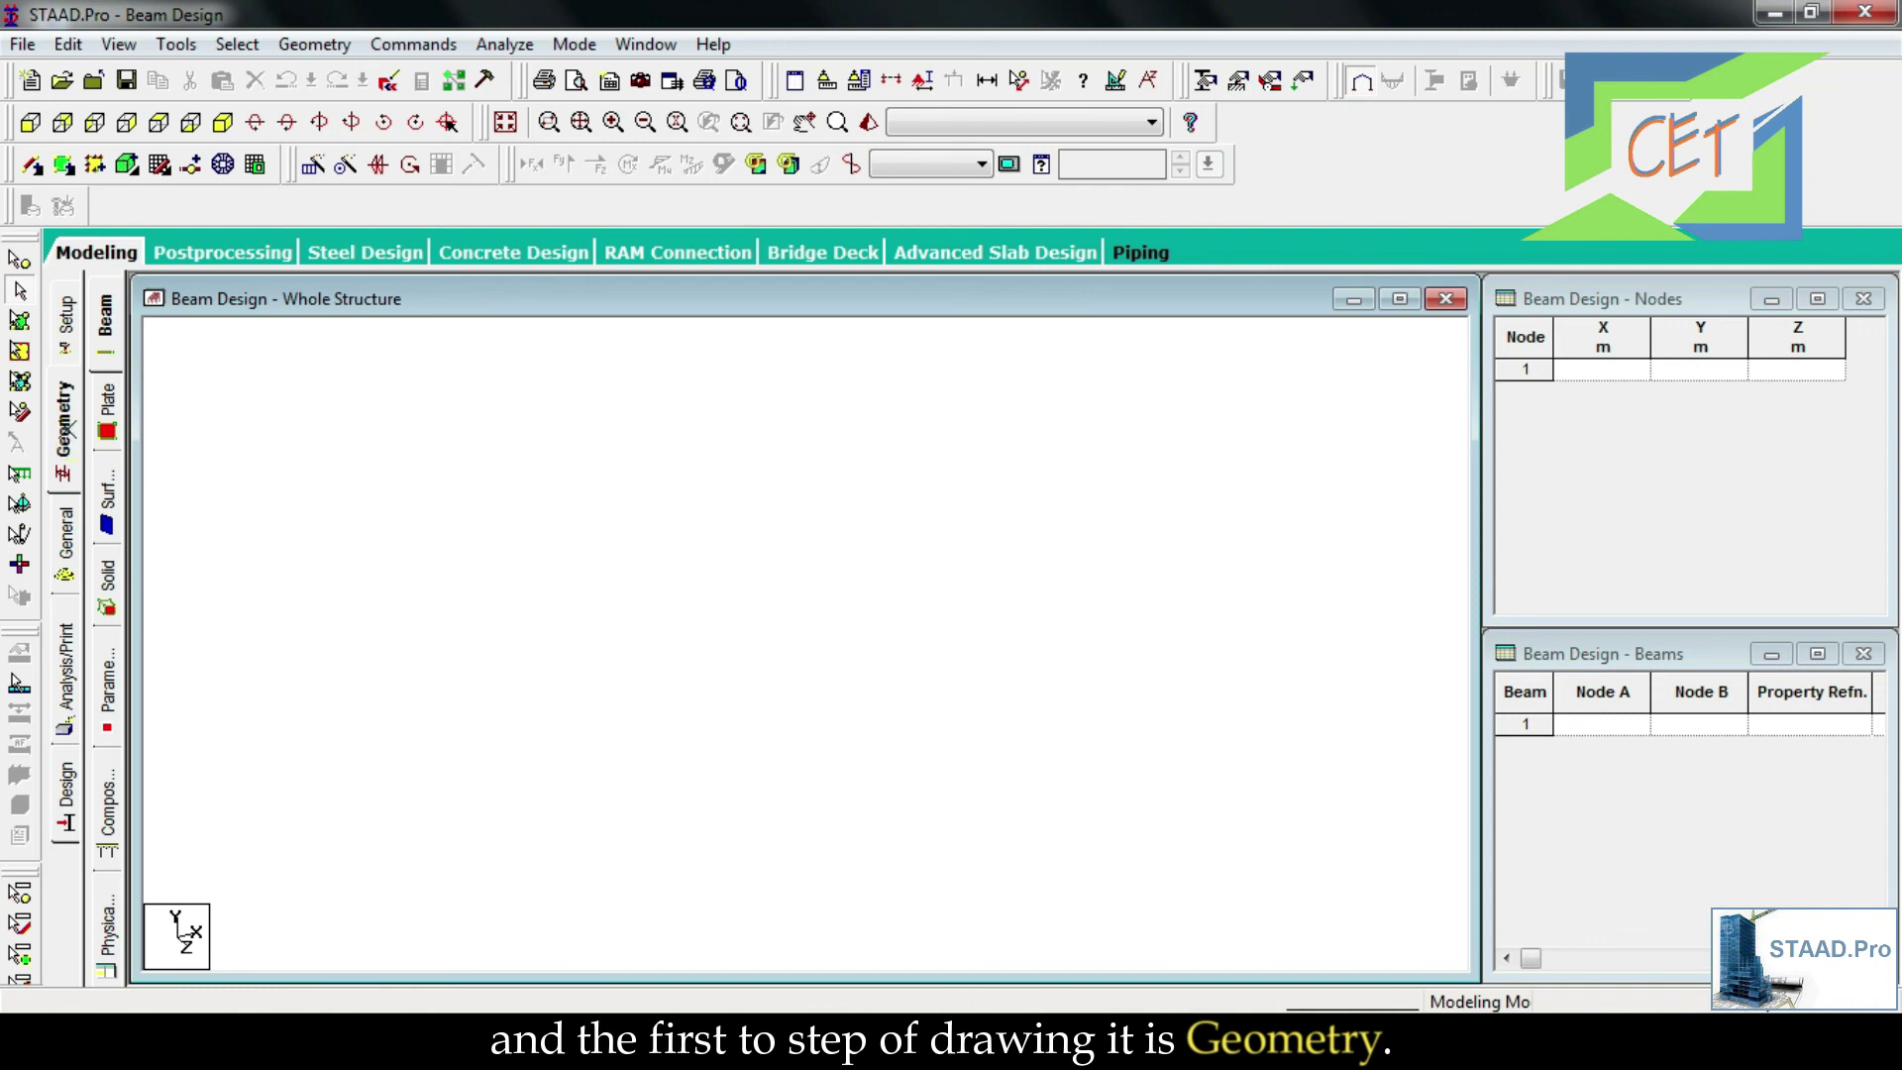
{"action": "left_click", "coordinate": [67, 435]}
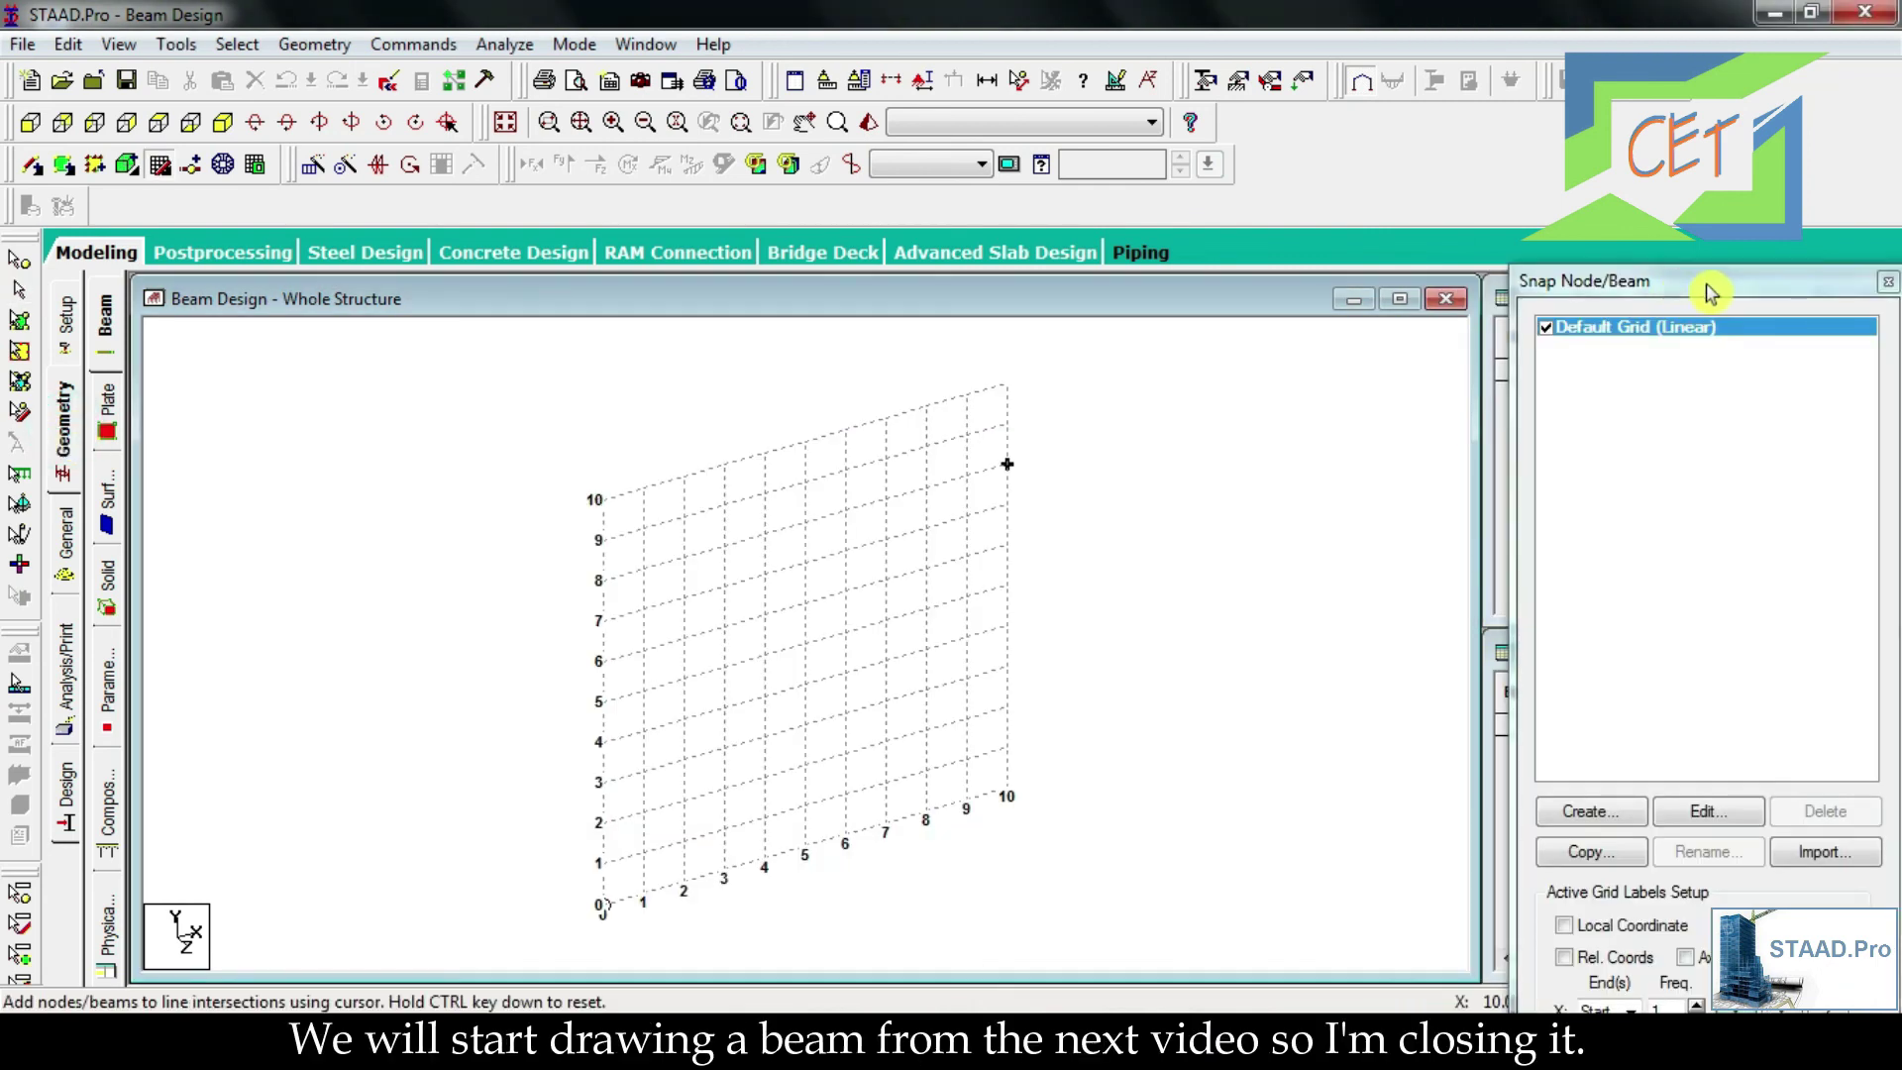
{"action": "left_click", "coordinate": [1888, 286]}
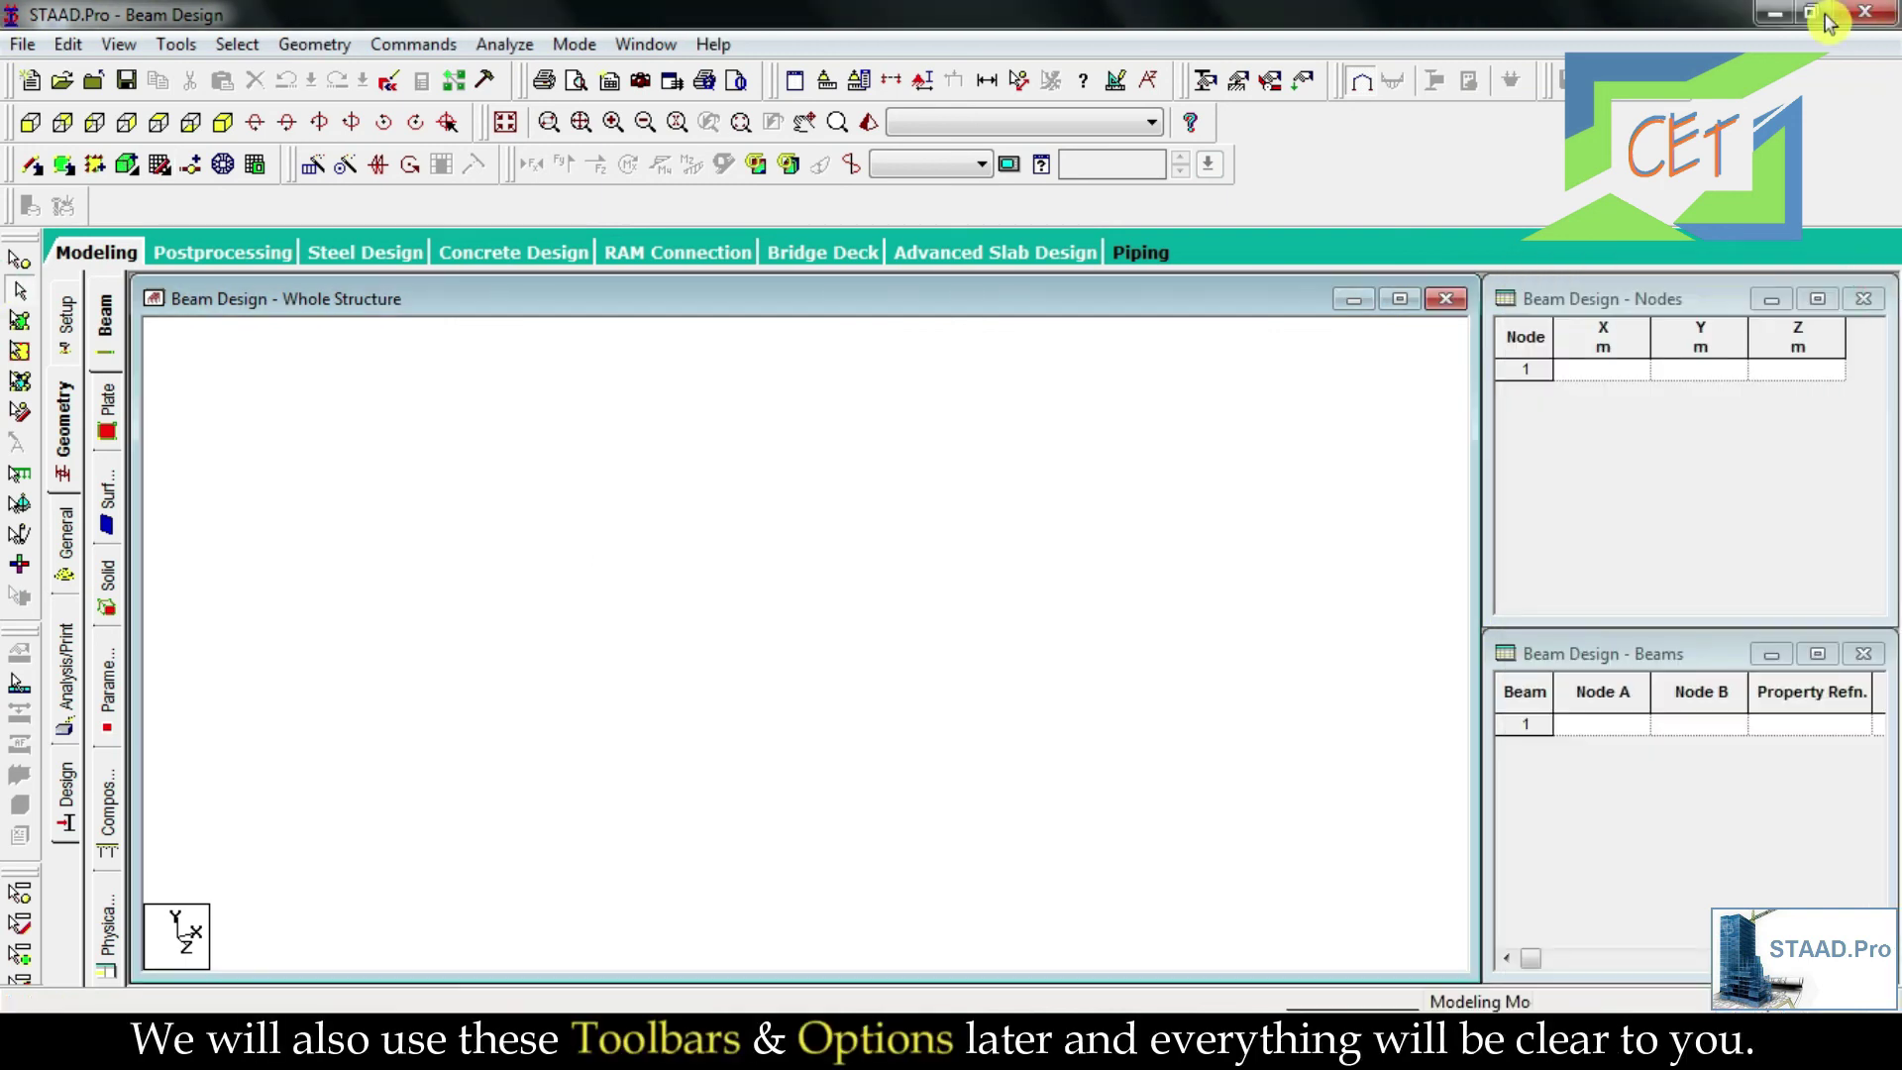